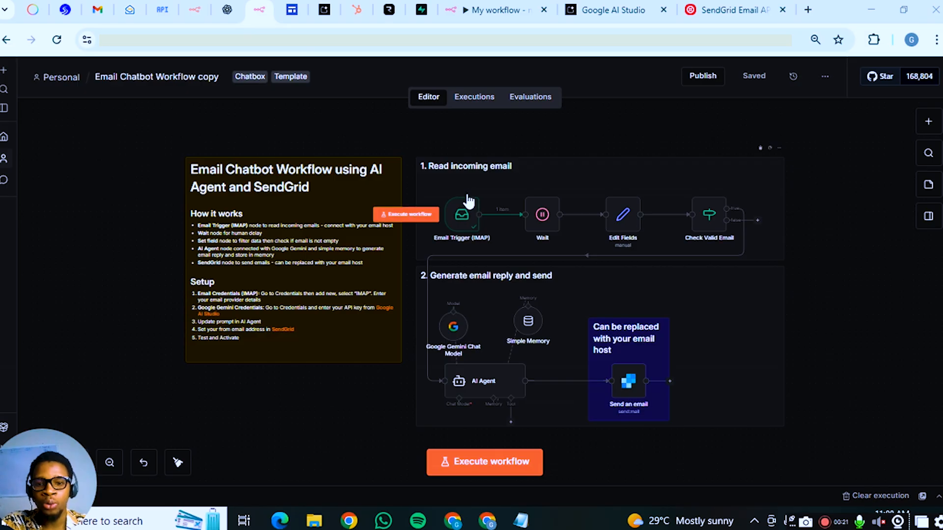
Switch to the blank 'My workflow' tab, leaving the Email Chatbot template copy
click(493, 7)
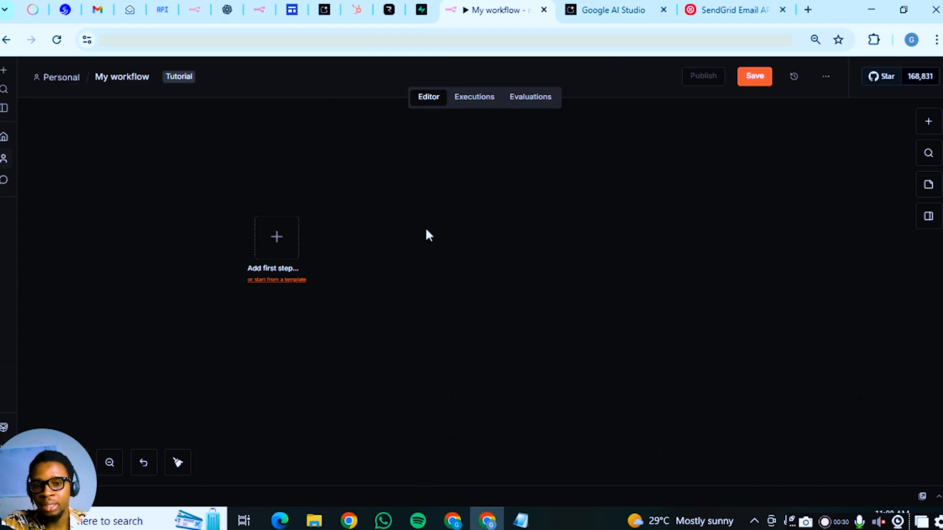
right_click(54, 77)
click(107, 93)
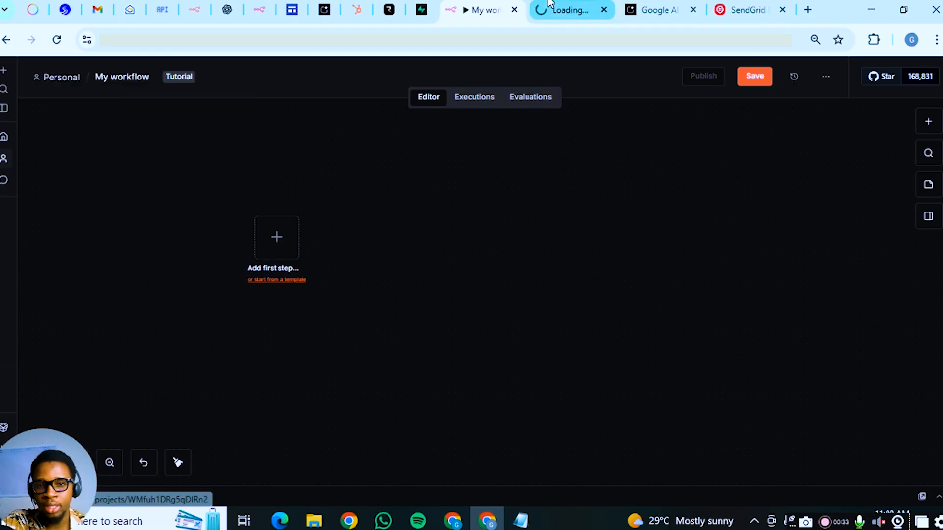
click(573, 9)
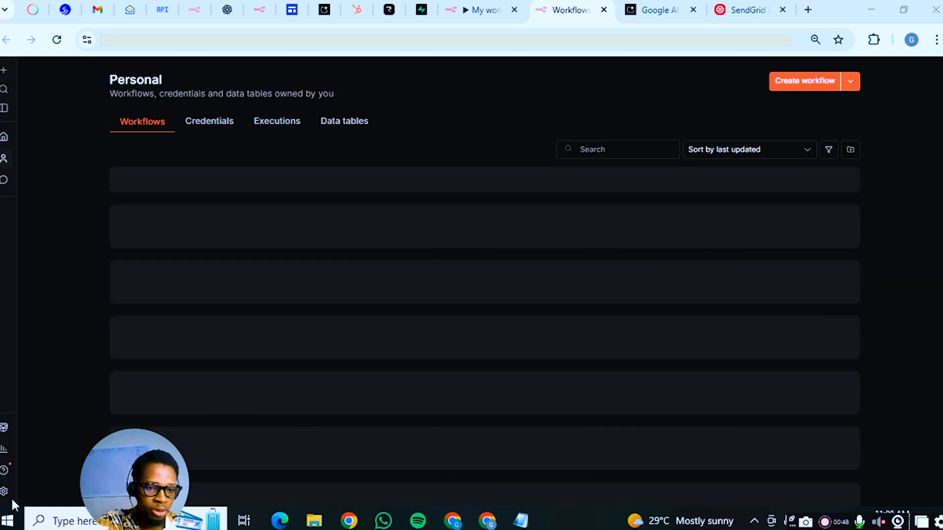
click(5, 491)
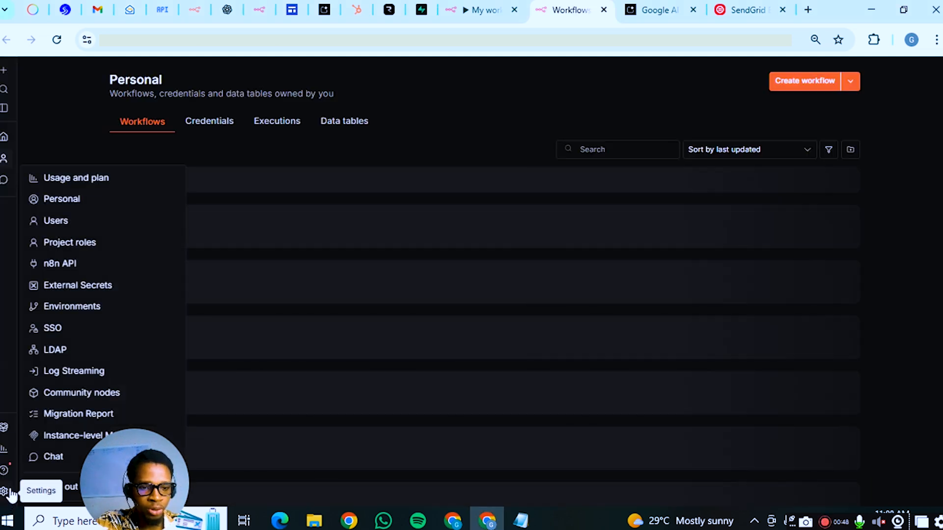
click(71, 203)
scroll(424, 264, down, 3)
click(231, 408)
click(285, 479)
click(903, 454)
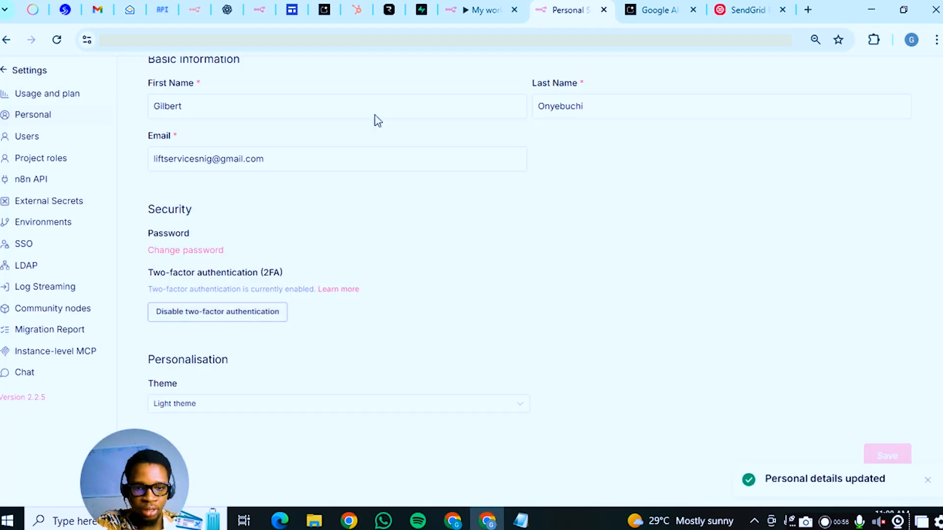
click(249, 410)
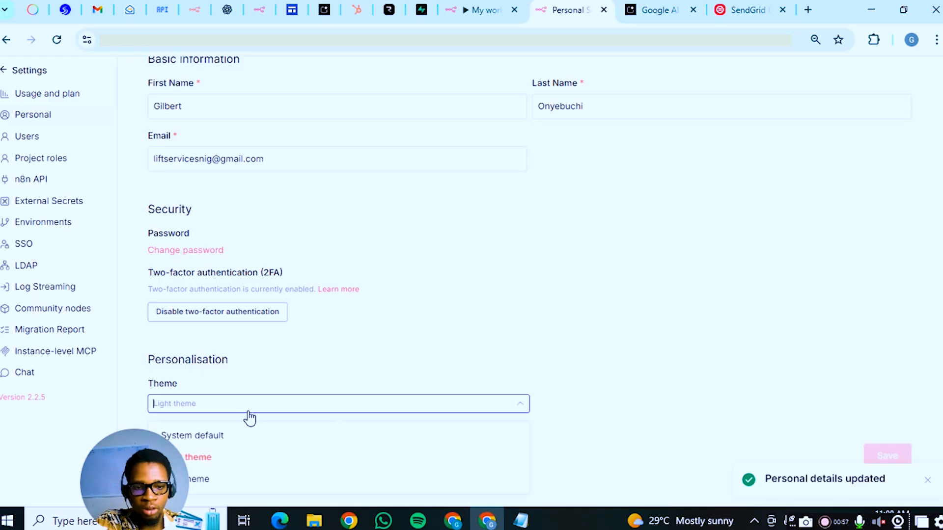
click(244, 480)
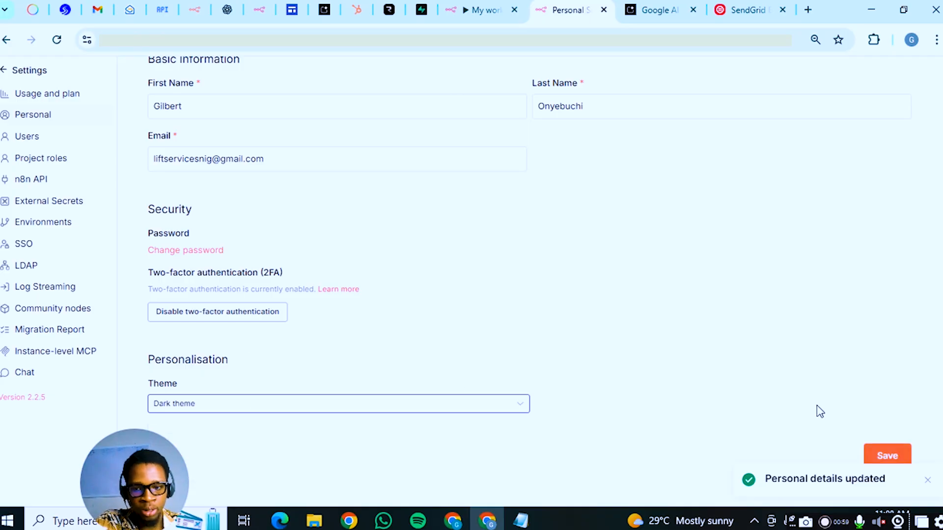
click(902, 463)
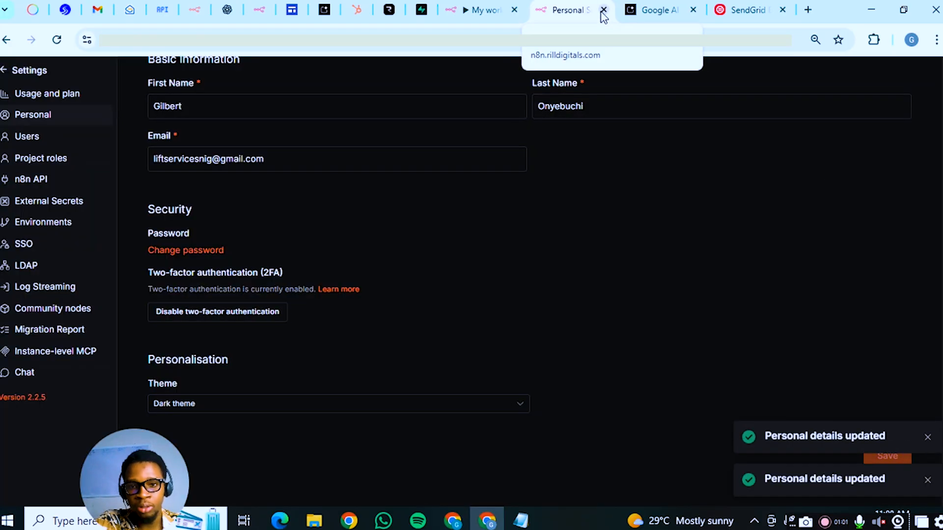
click(603, 10)
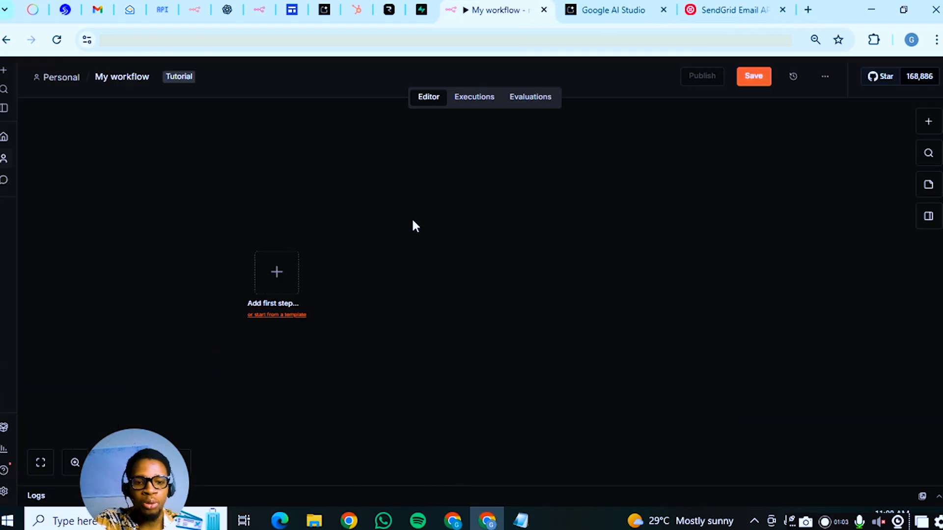
Add an Email Trigger (IMAP) node as the workflow's first step, found by searching 'email'
click(286, 267)
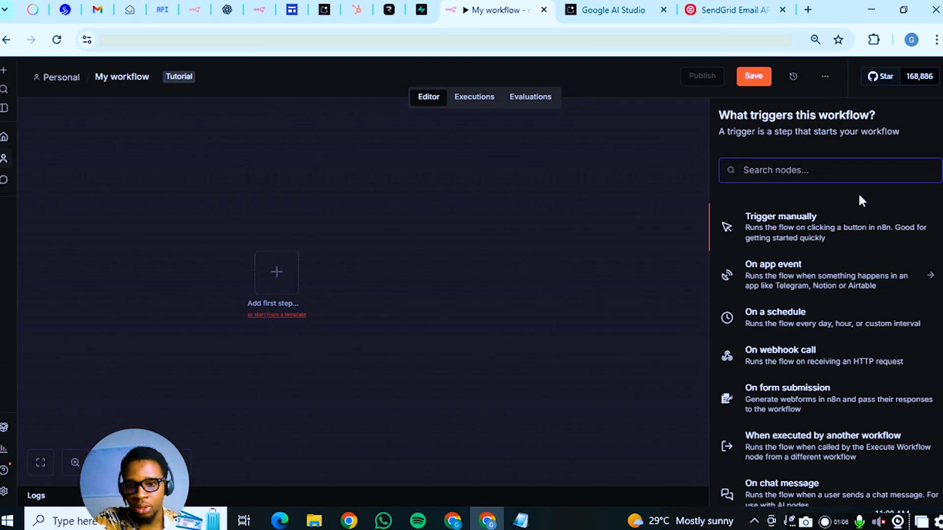
text(email)
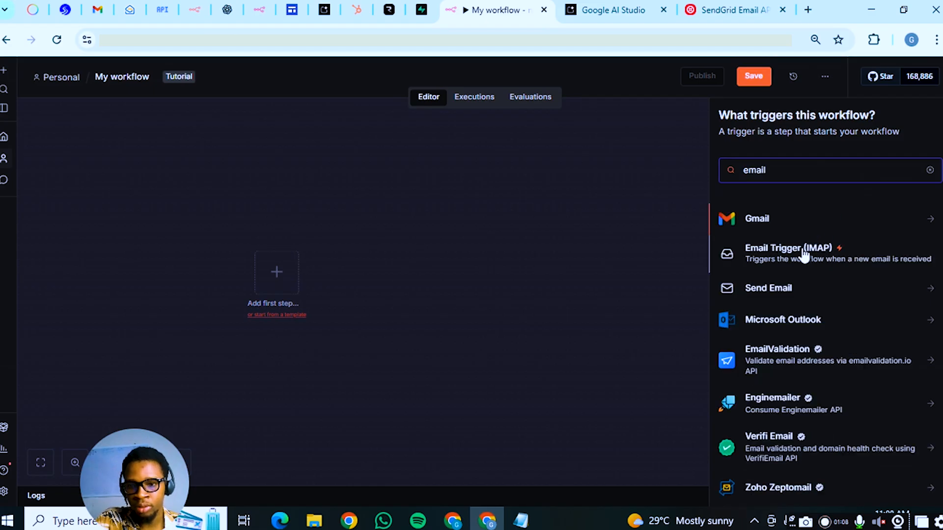
click(803, 250)
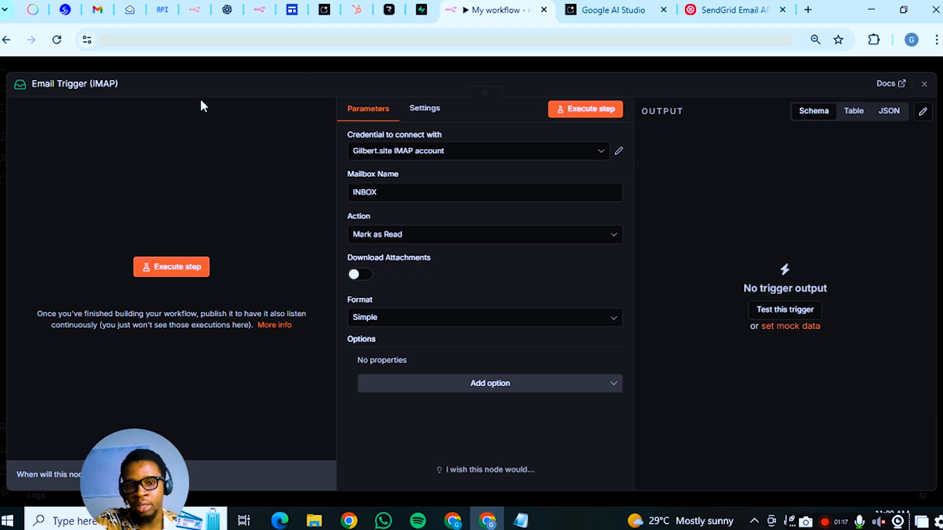
Keep the existing IMAP credential rather than creating a new one, then check Zoho Mail's IMAP settings
click(619, 152)
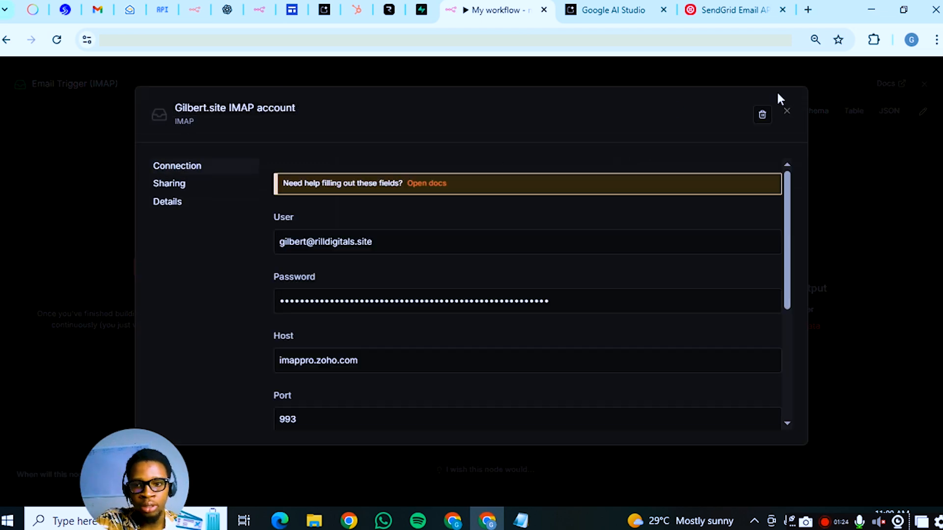
click(824, 71)
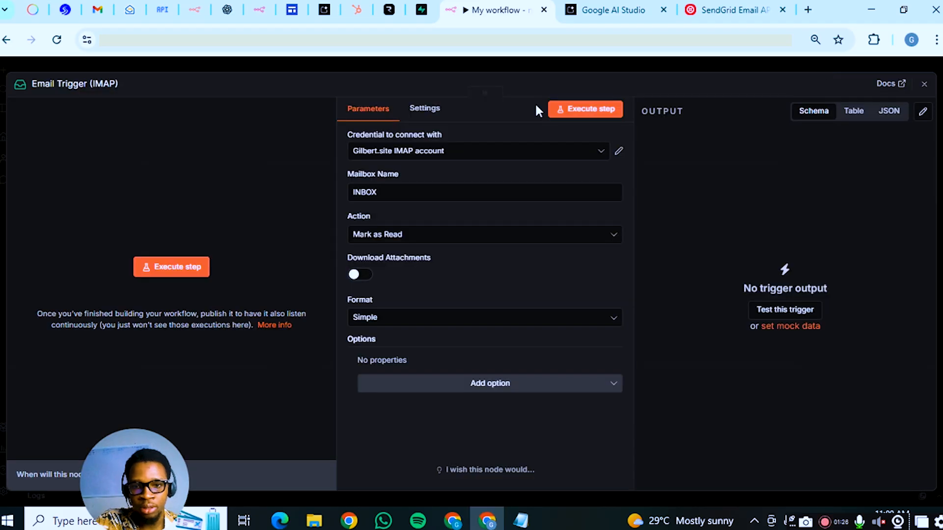
click(551, 151)
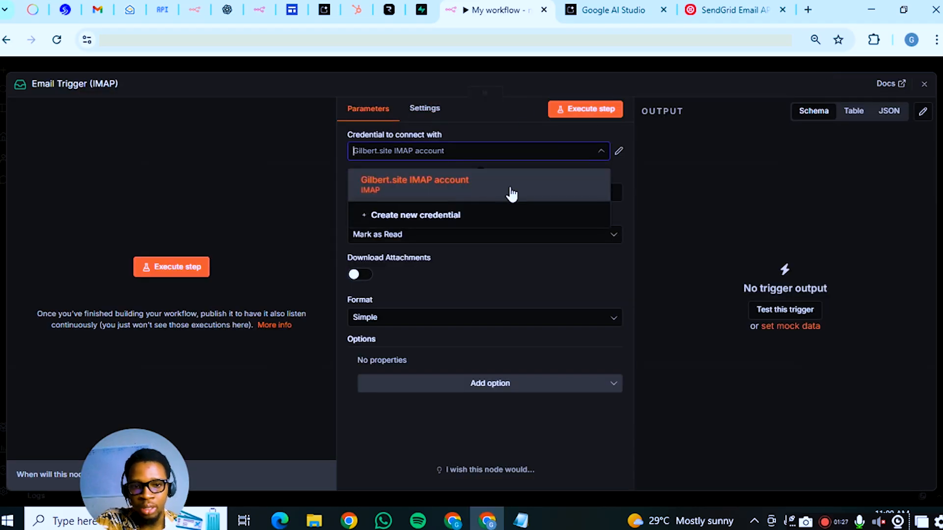
click(488, 216)
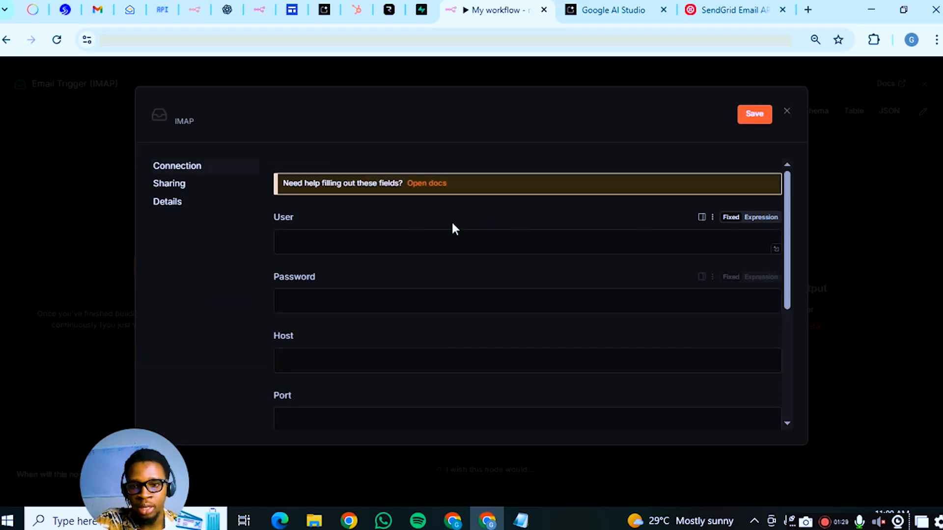
click(786, 111)
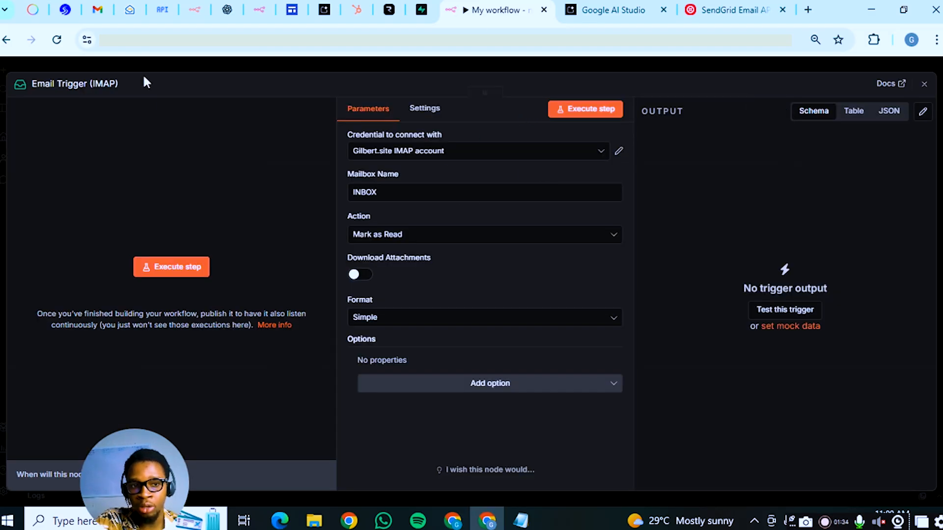
click(128, 9)
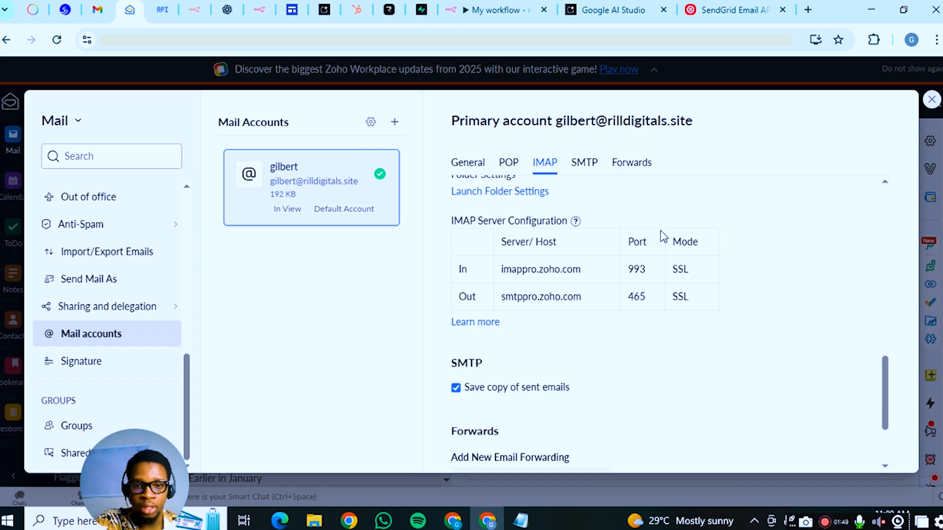
Return to the n8n Email Trigger after noting Zoho's IMAP host imappro.zoho.com on port 993 with SSL
click(486, 9)
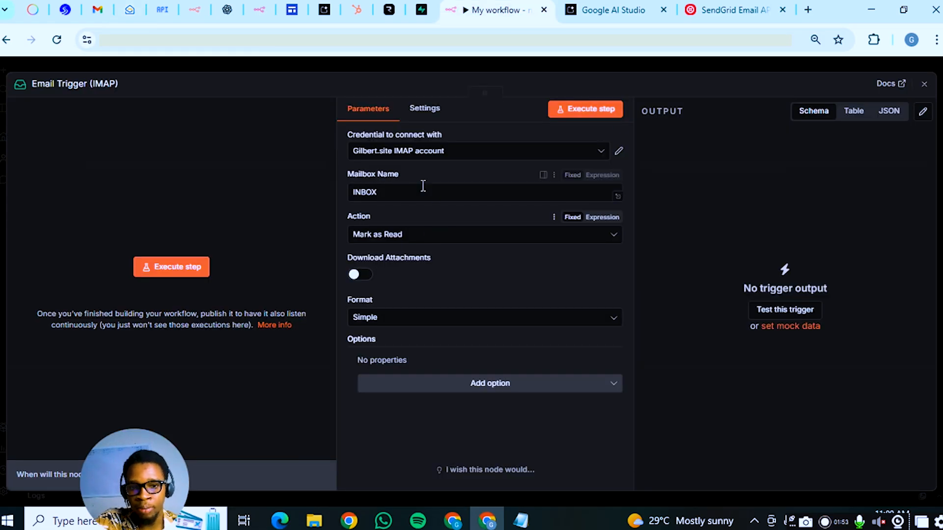
Set the trigger Action to Nothing, turn on Fetch Only New Emails, and execute the step
click(436, 237)
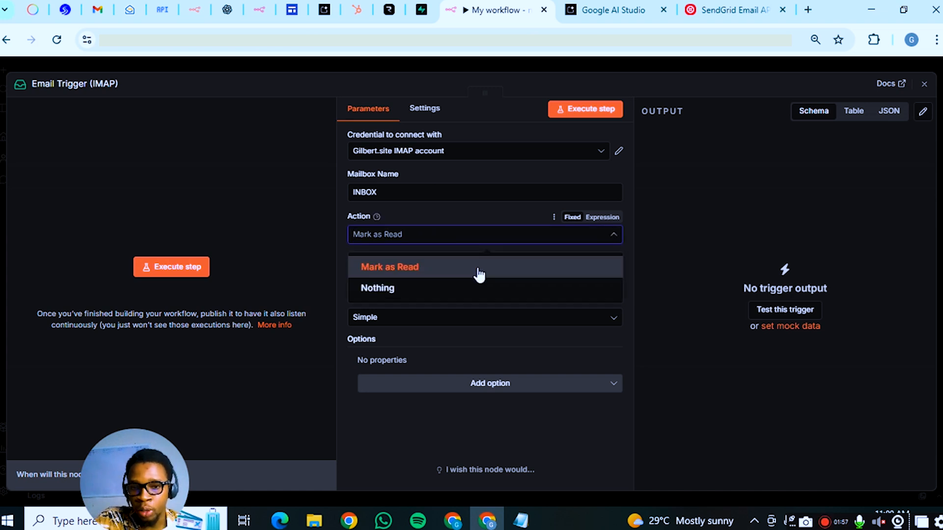
click(393, 289)
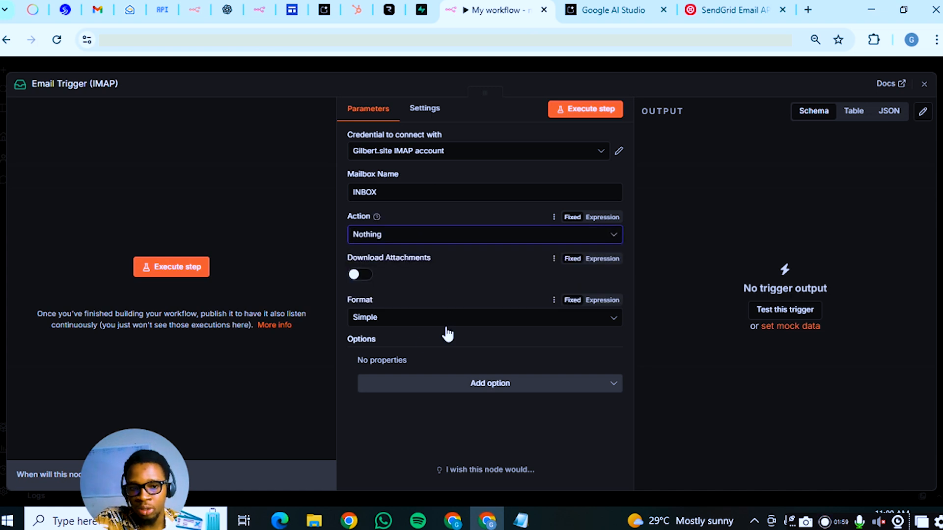
click(489, 386)
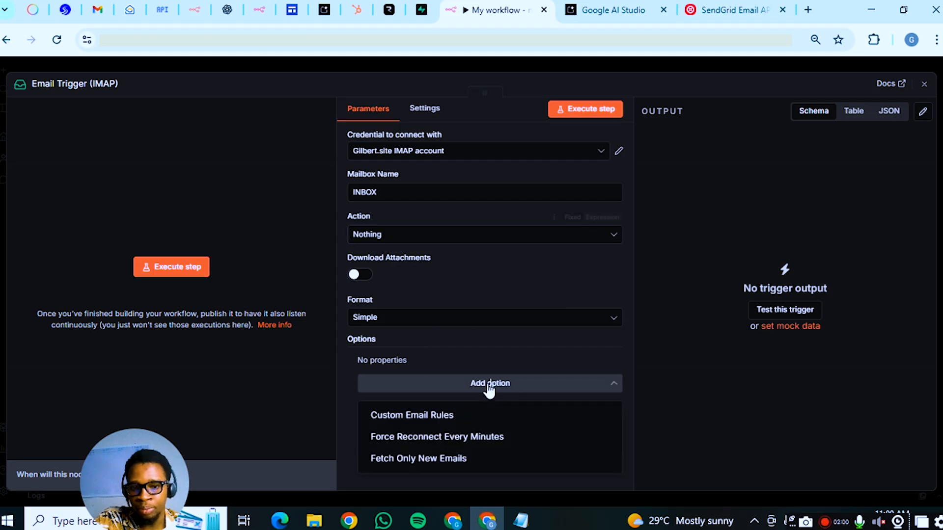
click(455, 462)
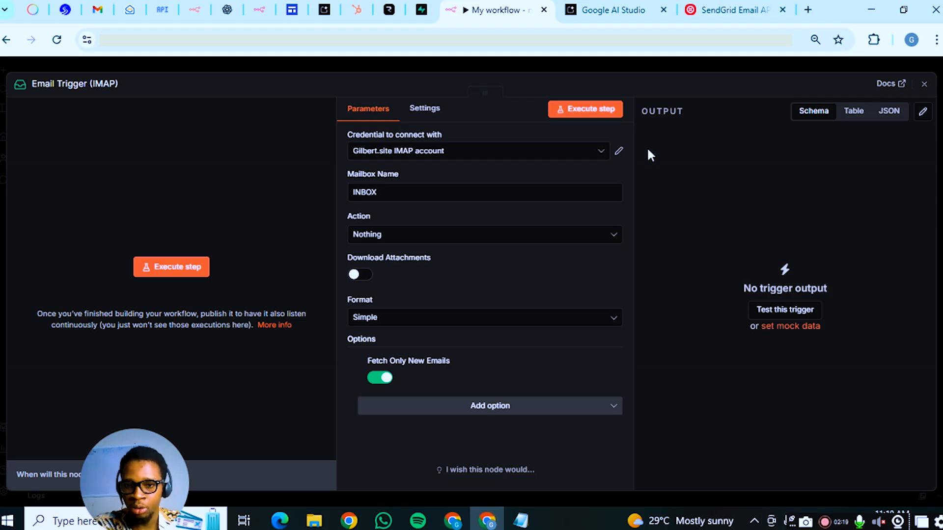
click(600, 109)
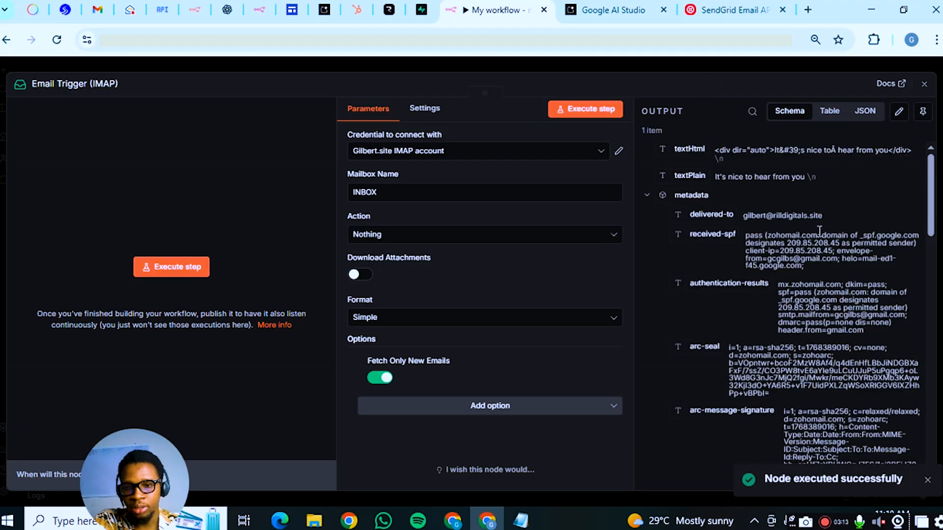
Scroll through the trigger's output to inspect the fetched test email's fields and metadata
scroll(819, 231, down, 5)
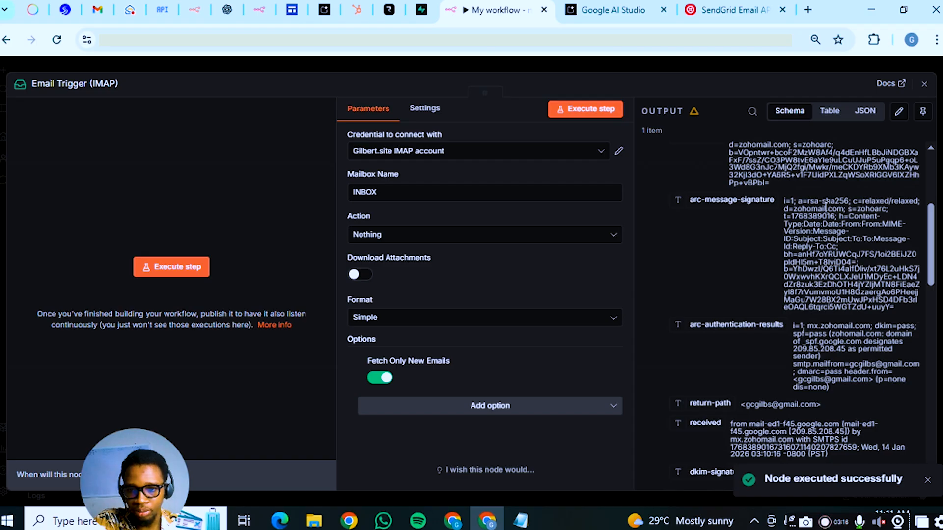
scroll(825, 206, up, 5)
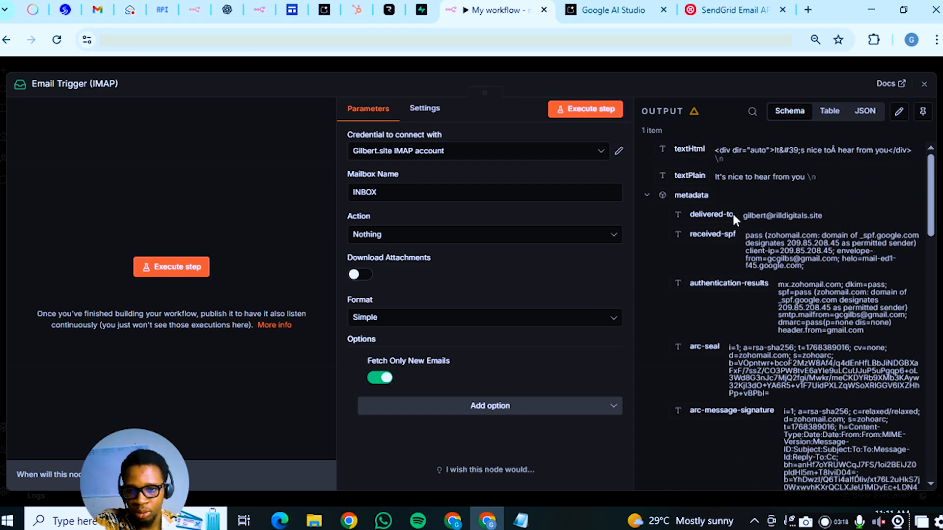
scroll(834, 214, down, 7)
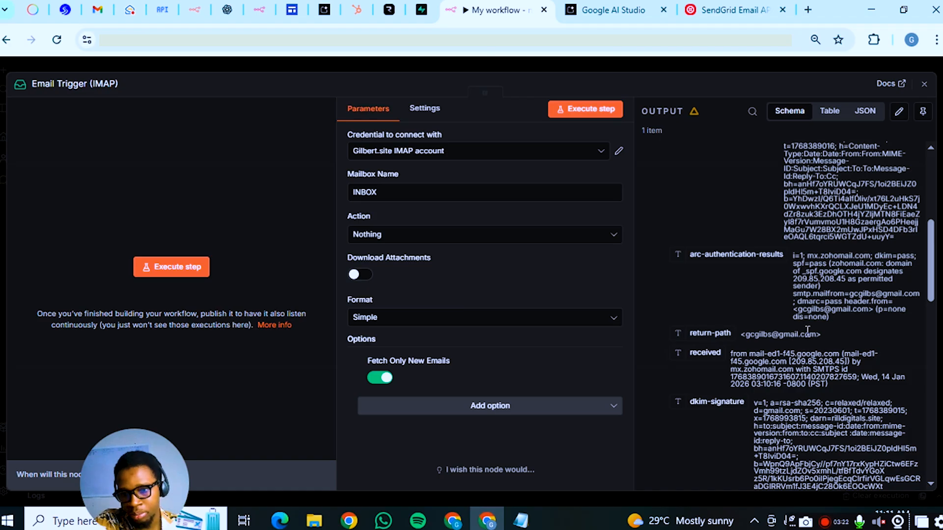
scroll(828, 327, down, 3)
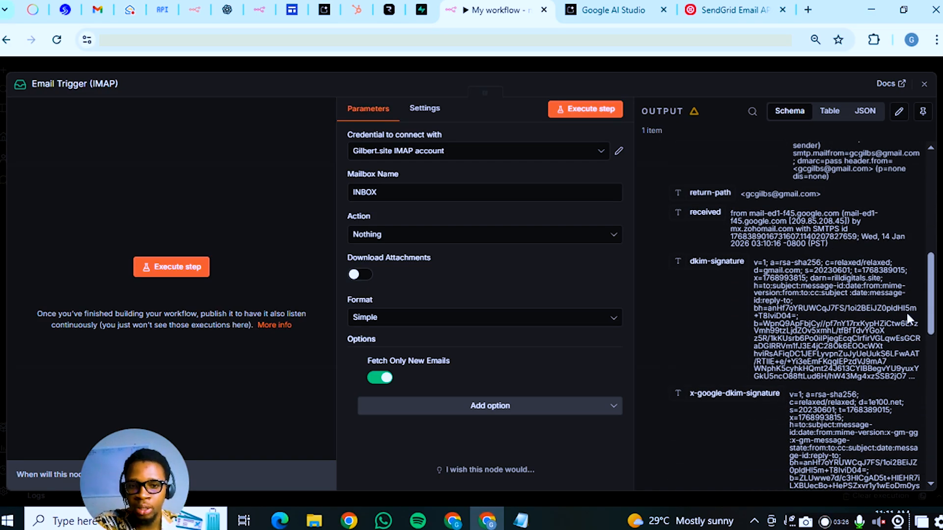
Add an AI Agent node after the Email Trigger
click(782, 63)
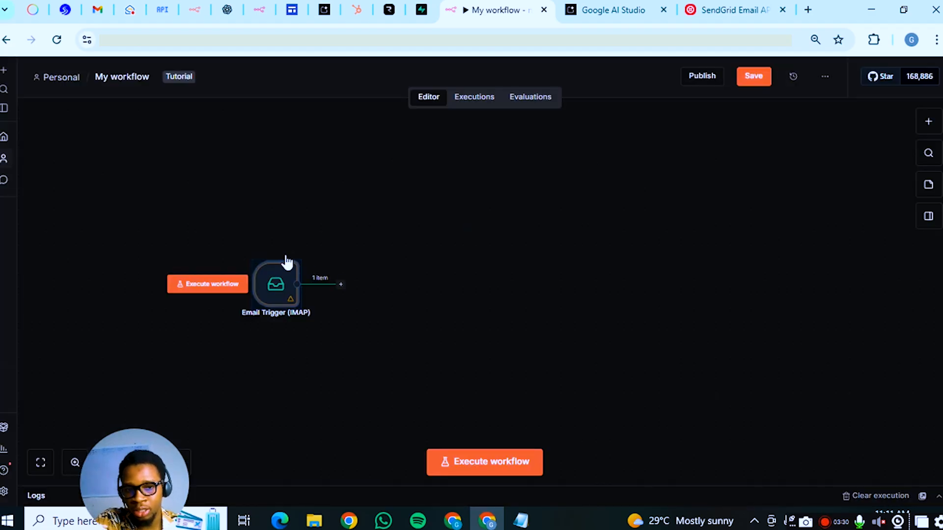
click(341, 284)
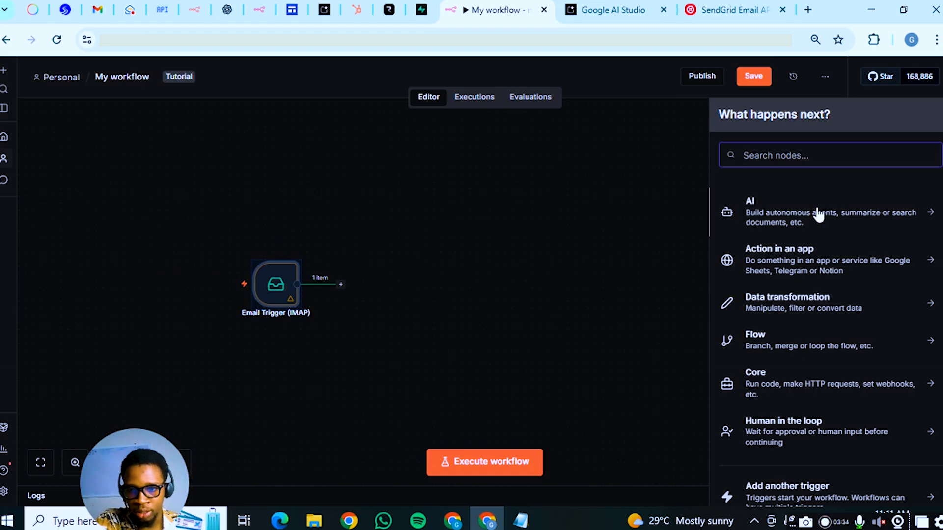
click(785, 216)
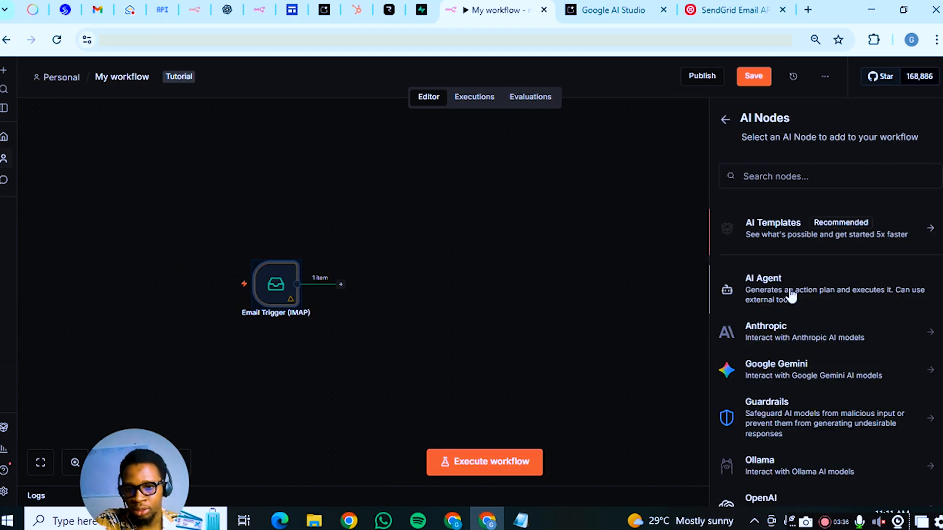
click(764, 295)
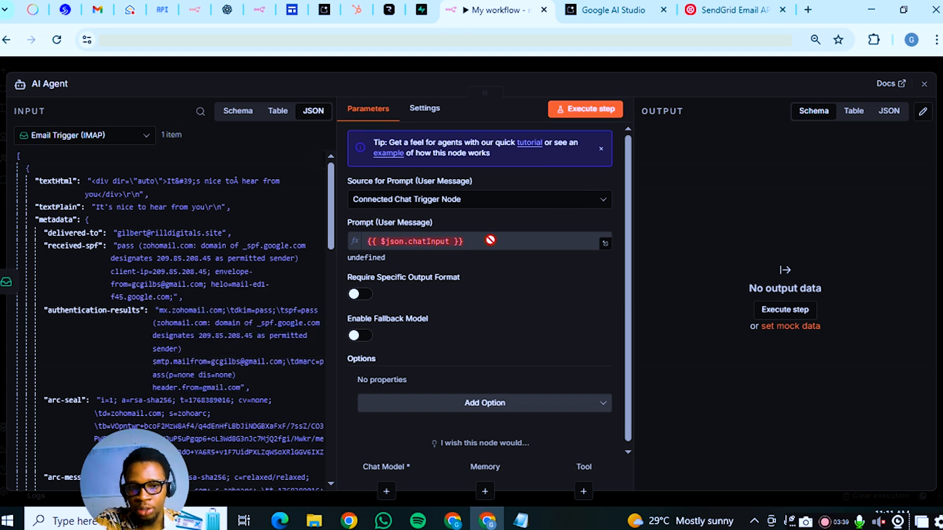
Set Source for Prompt to Define below and paste in the saved customer-service chatbot prompt
click(450, 201)
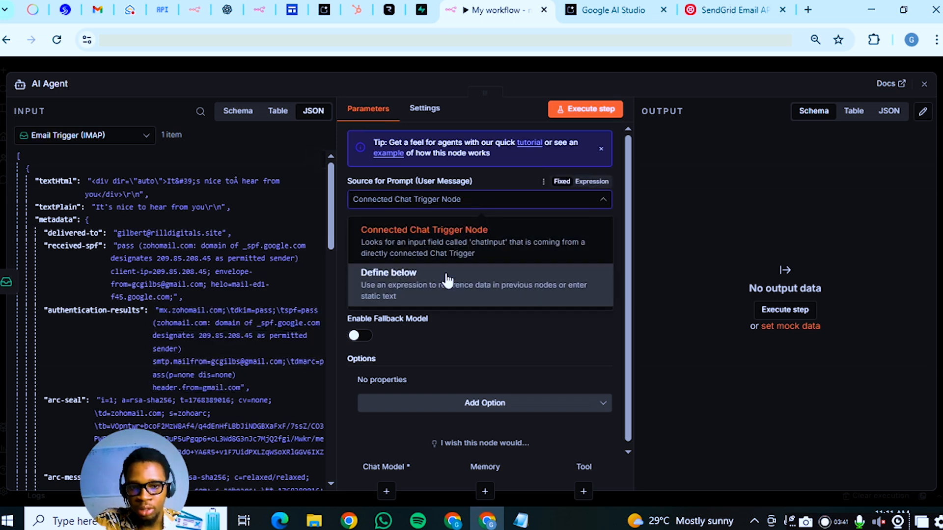
click(447, 279)
click(449, 247)
click(521, 520)
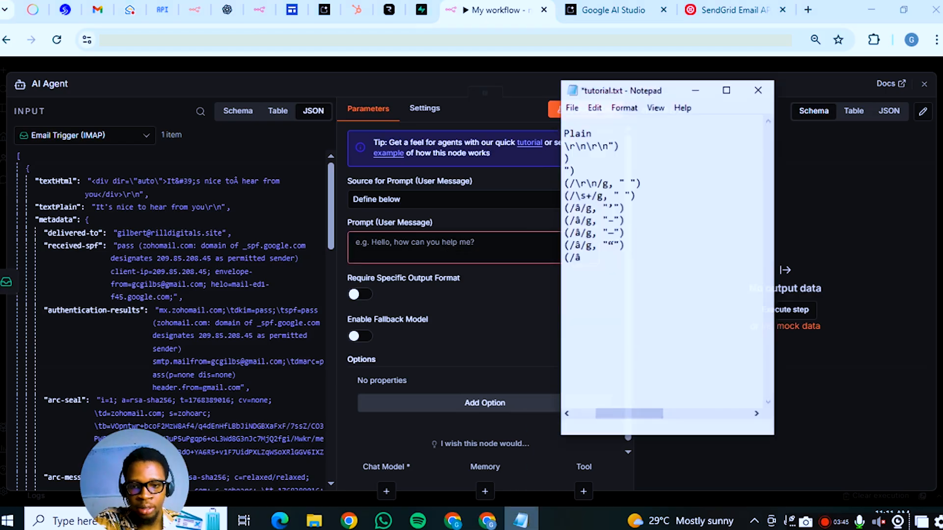
drag(631, 409, 608, 409)
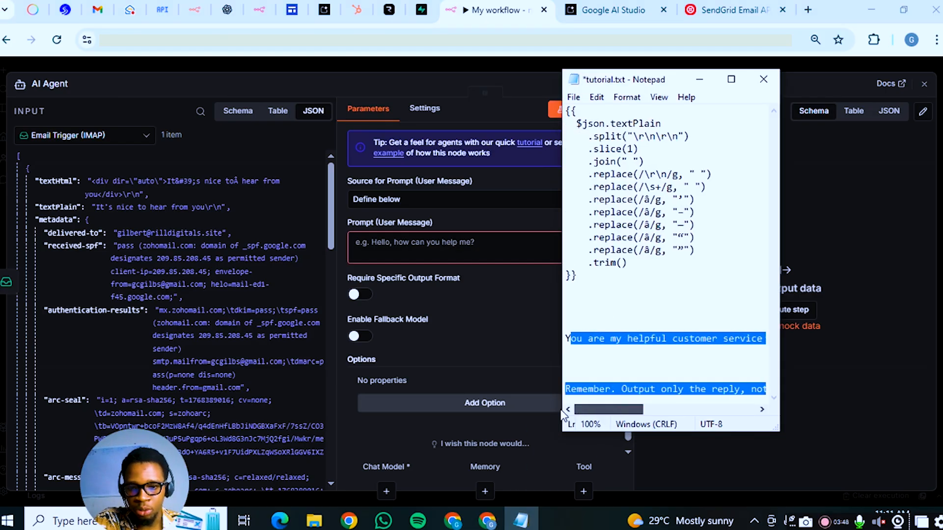
click(582, 372)
drag(565, 338, 792, 409)
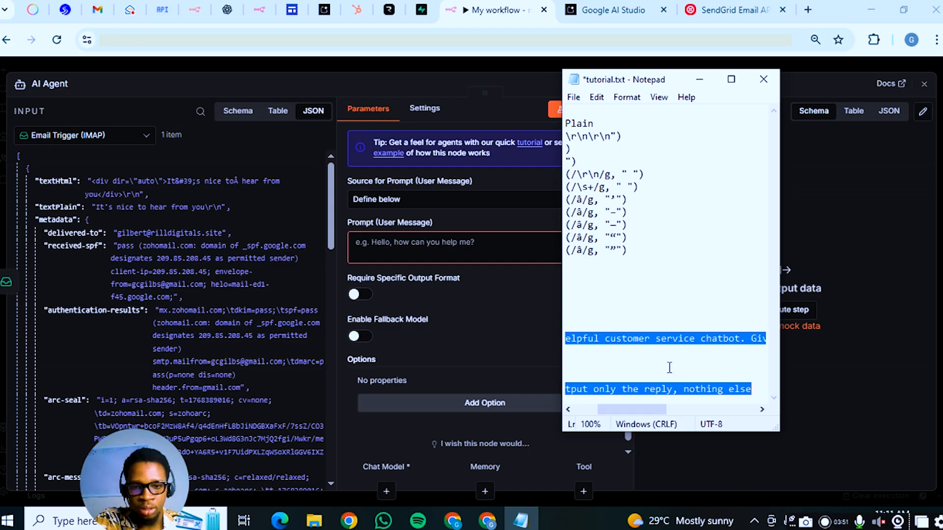
click(380, 236)
text(You are my helpful customer service chatbot. Give me a reply to this email: "{{ $json.body }}"    Remember. Output only the reply, nothing else)
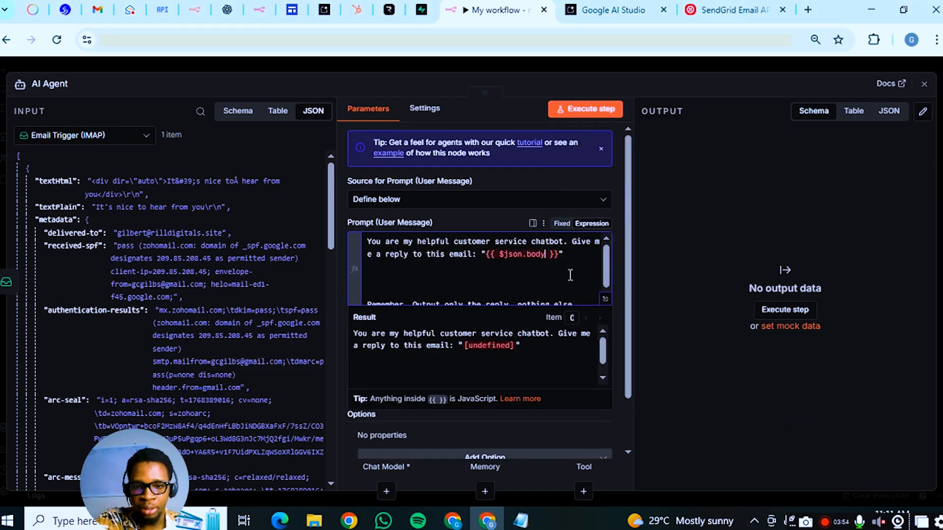
Replace the {{ $json.body }} placeholder in the prompt with the trigger's {{ $json.textPlain }} field
drag(560, 254, 485, 254)
scroll(111, 343, down, 15)
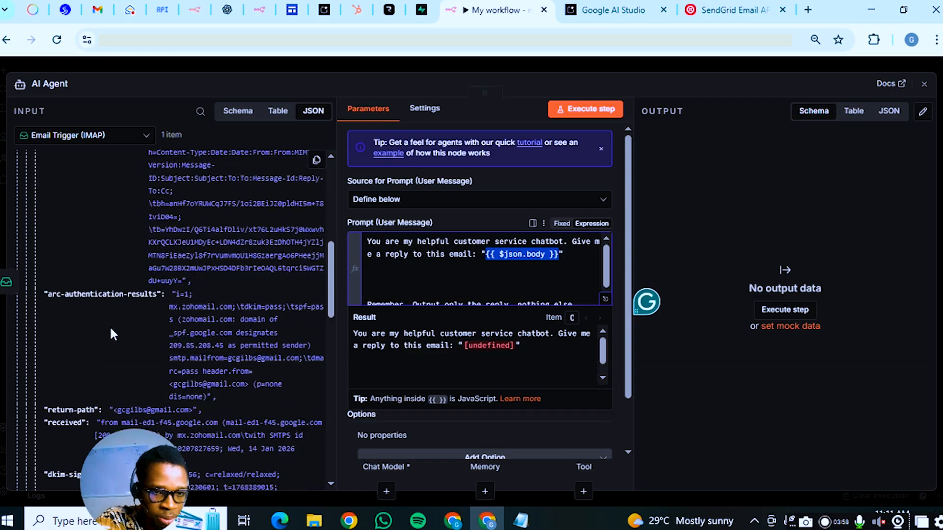
scroll(114, 328, up, 10)
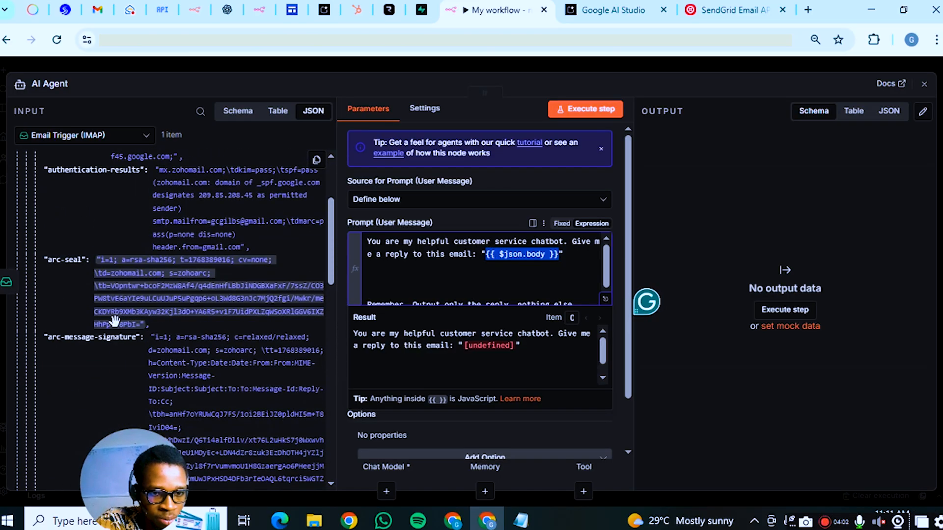
scroll(114, 322, up, 5)
scroll(139, 313, down, 12)
scroll(139, 313, down, 10)
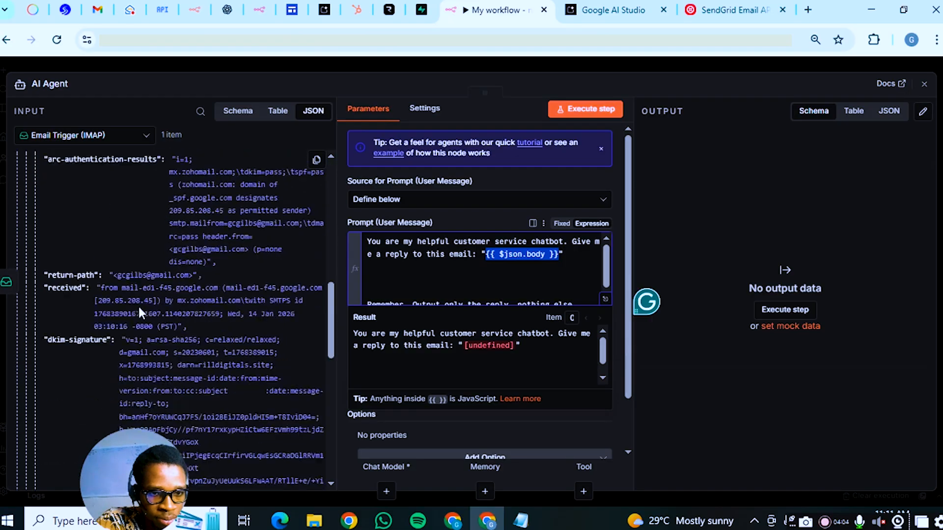
scroll(137, 305, down, 4)
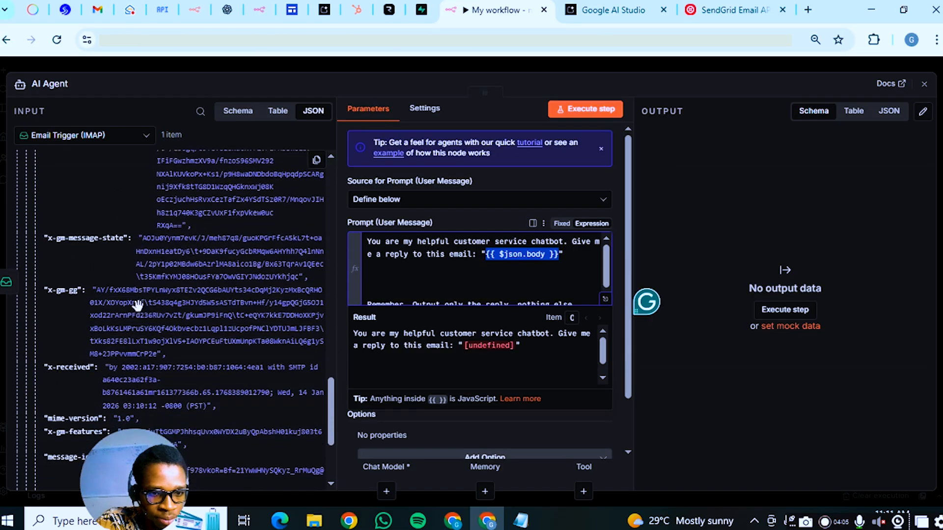
scroll(173, 270, up, 12)
scroll(176, 260, up, 2)
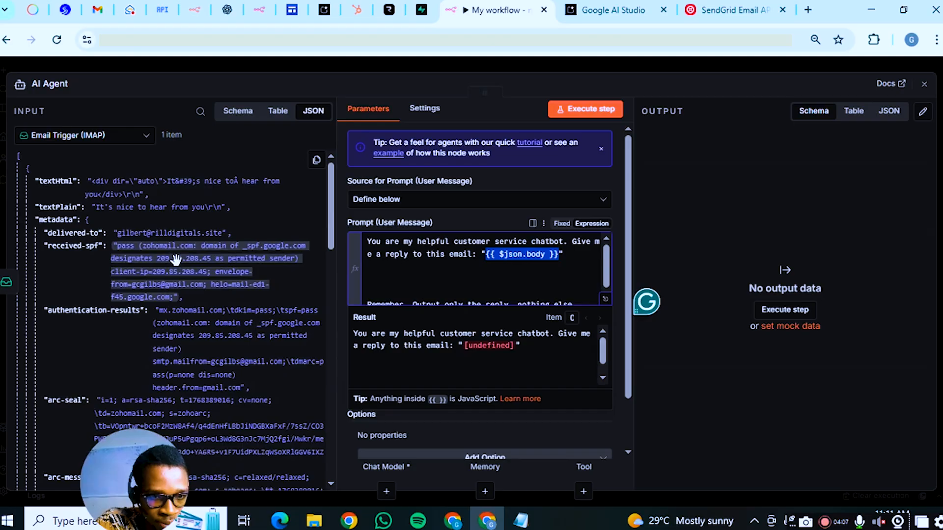
scroll(205, 264, down, 5)
drag(116, 456, 33, 466)
scroll(200, 320, up, 5)
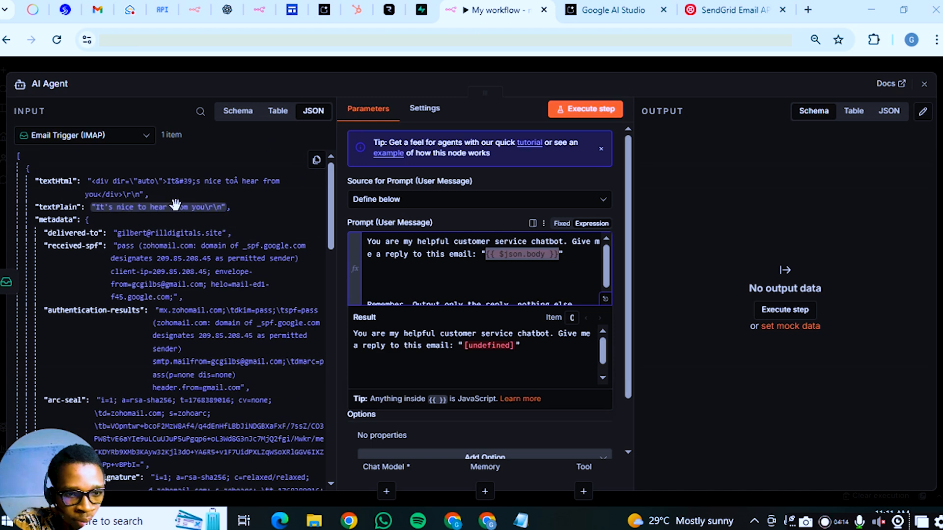
drag(150, 208, 485, 254)
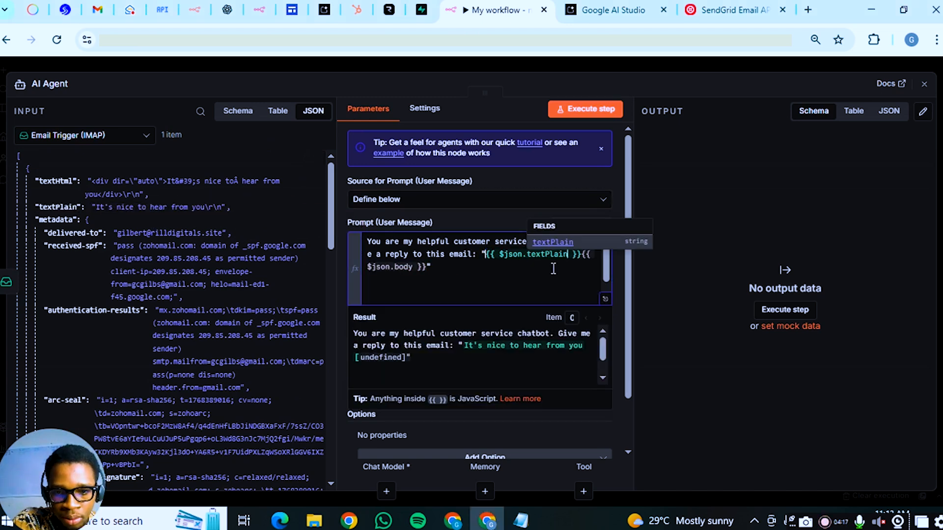
drag(583, 257, 528, 274)
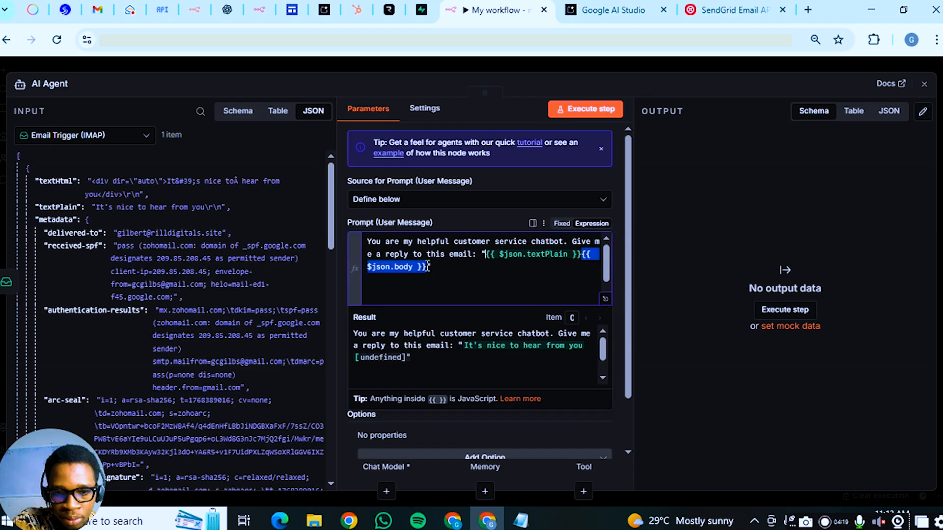
key(BackSpace)
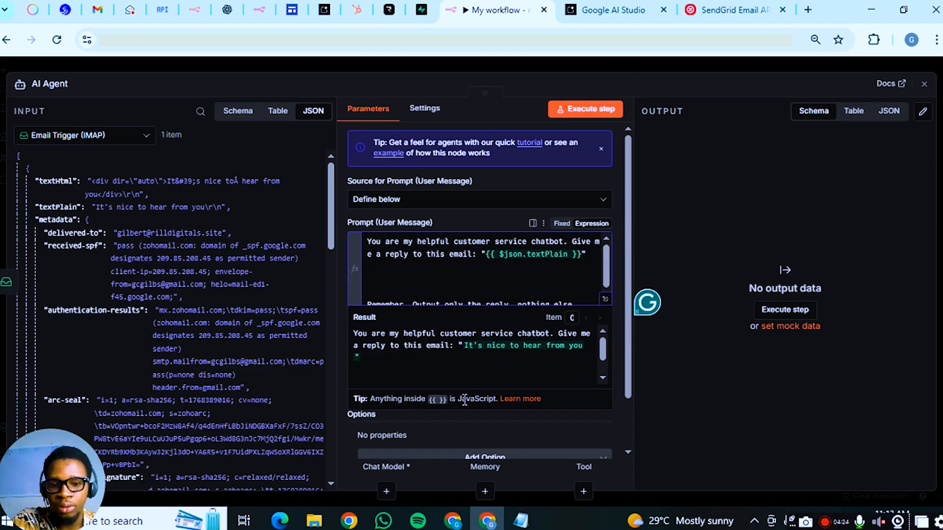
Attach a Google Gemini Chat Model using the existing Gemini API account and models/gemini-2.5-flash
click(386, 499)
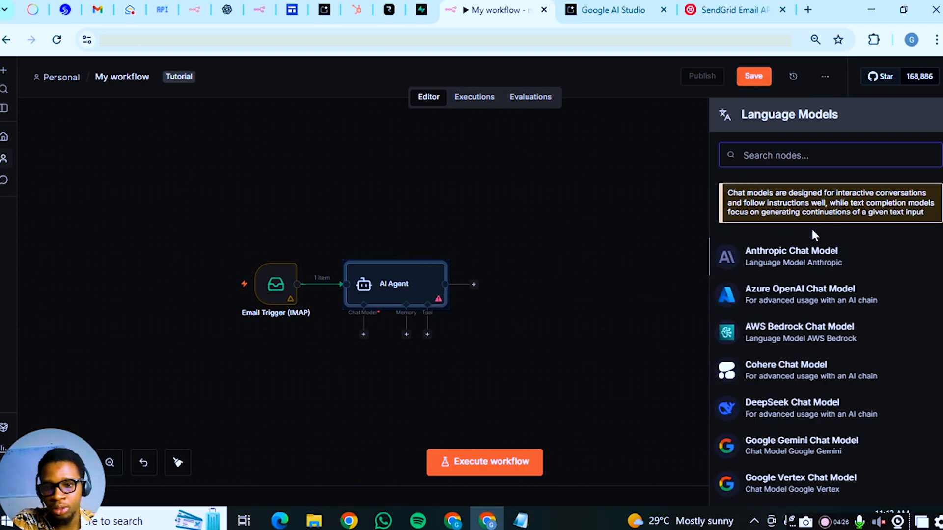
scroll(800, 366, down, 2)
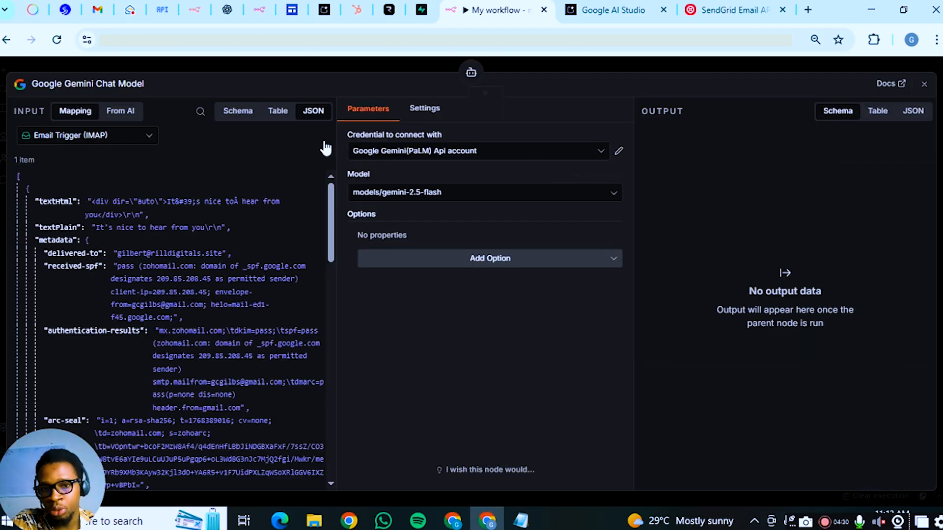
click(592, 158)
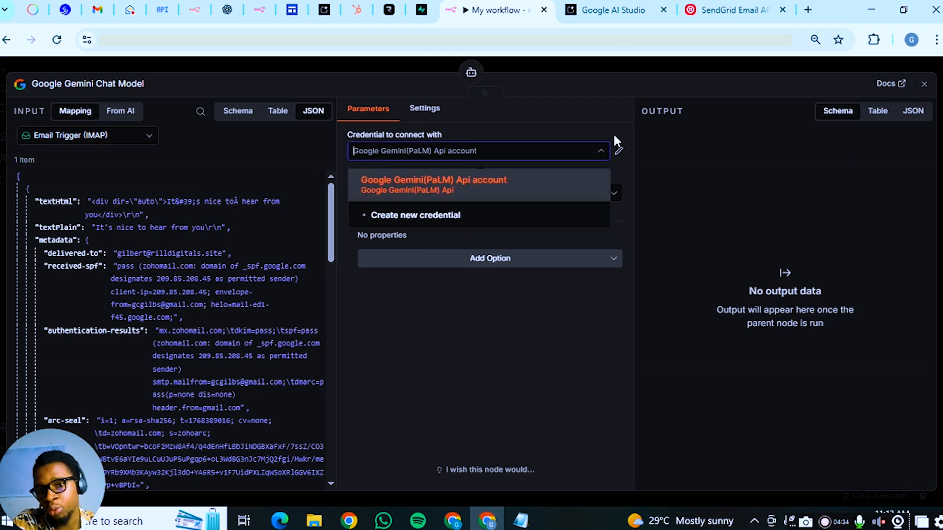
click(597, 278)
click(606, 14)
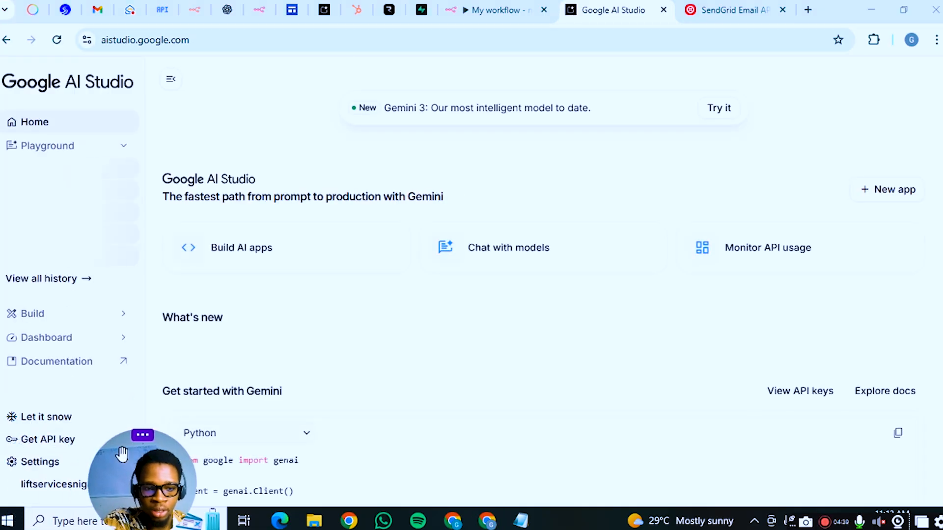
drag(132, 454, 36, 463)
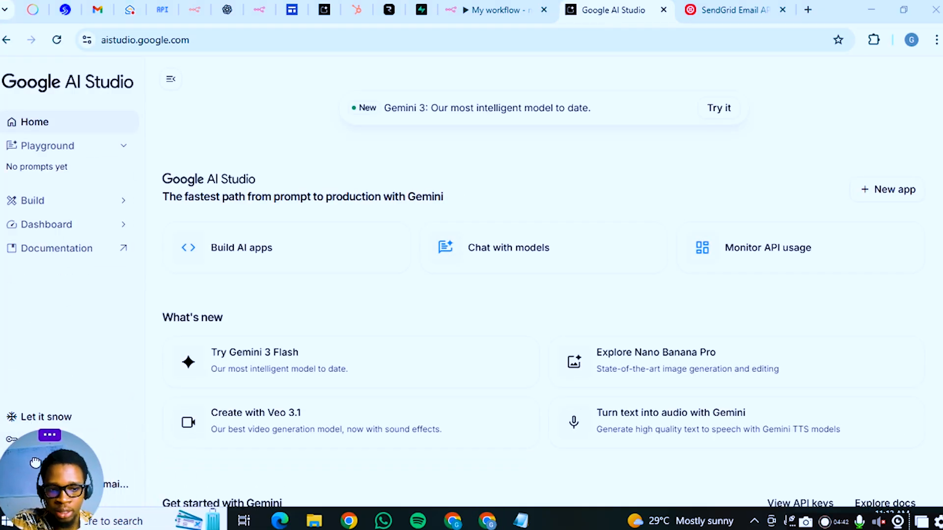
click(486, 9)
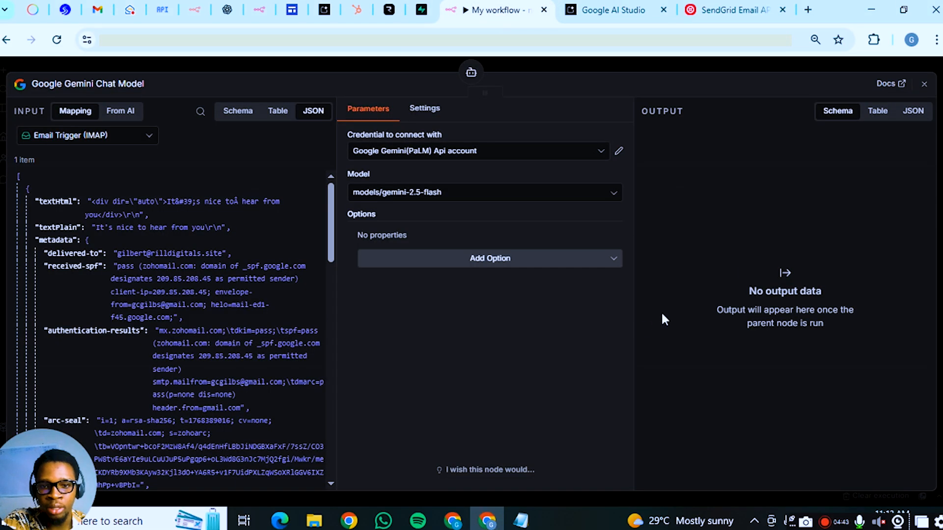
Add a Simple Memory node to the AI Agent, moving the Gemini model node under the agent
click(702, 66)
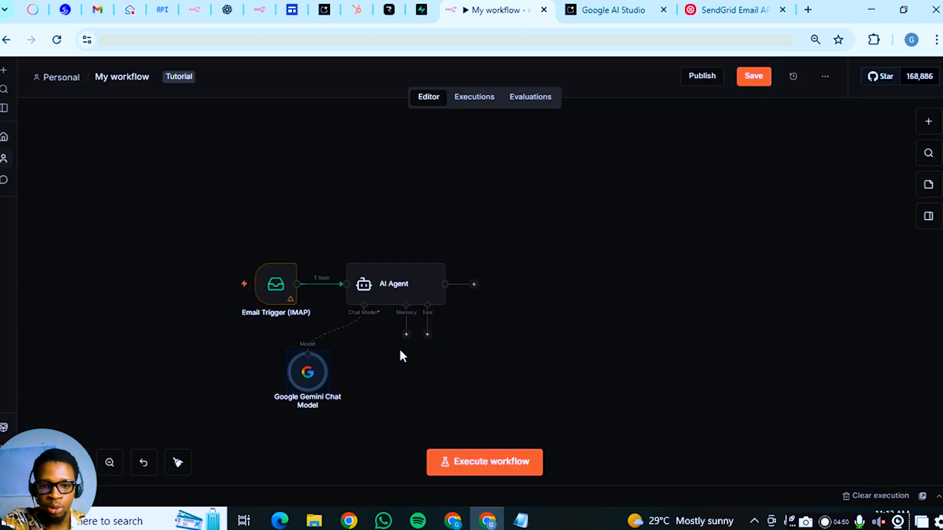
click(405, 335)
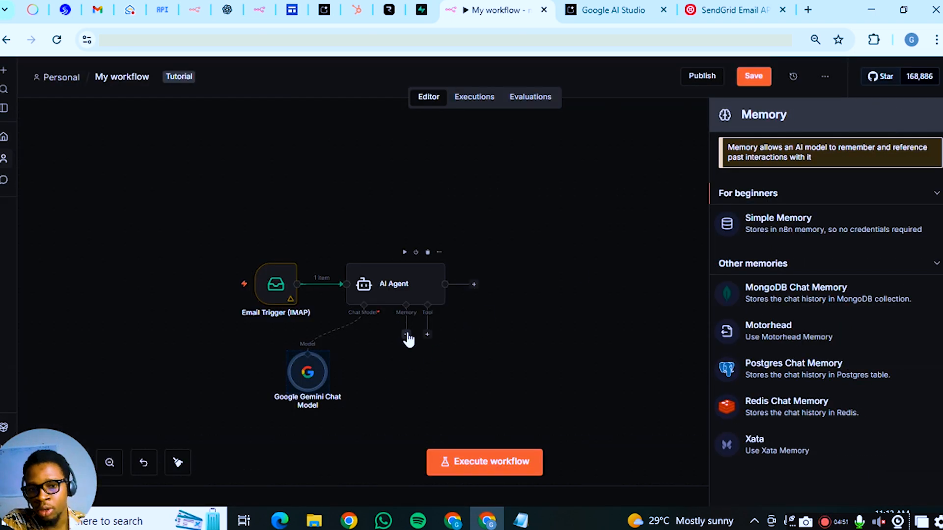
drag(308, 371, 364, 379)
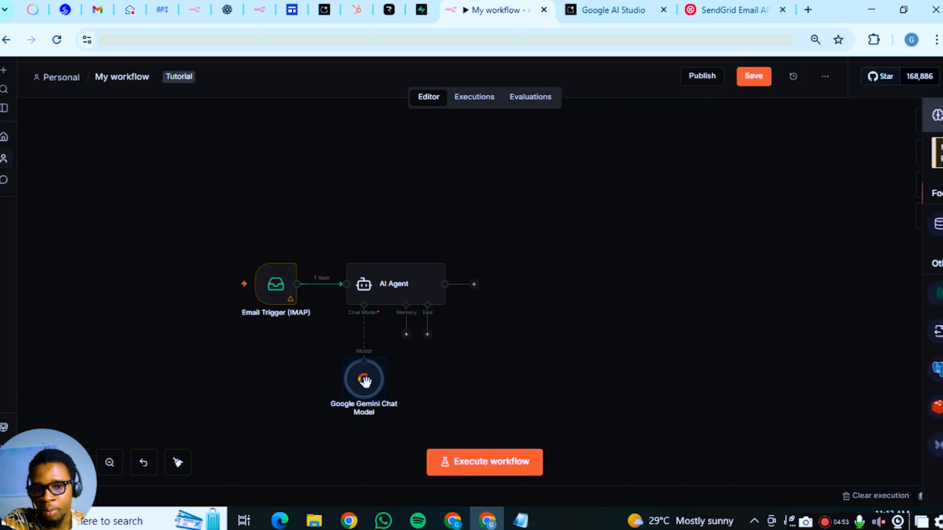
click(406, 334)
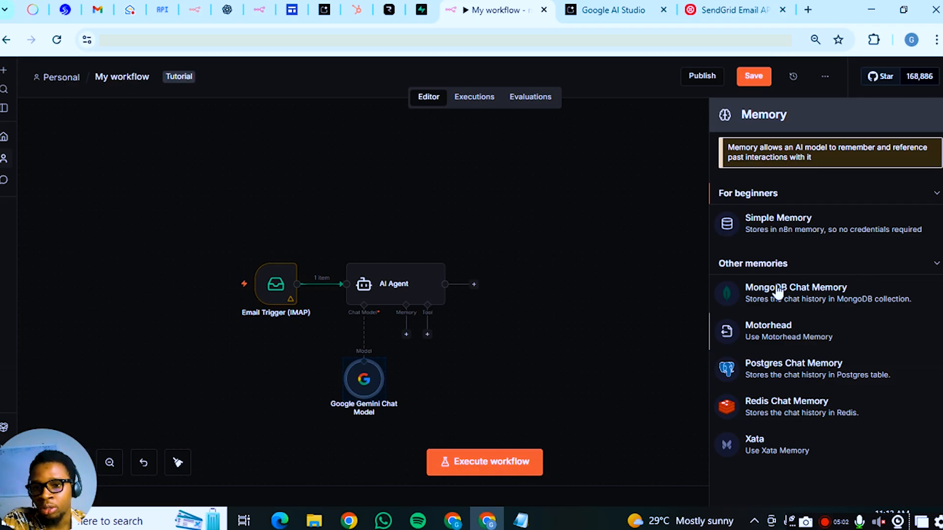
click(806, 224)
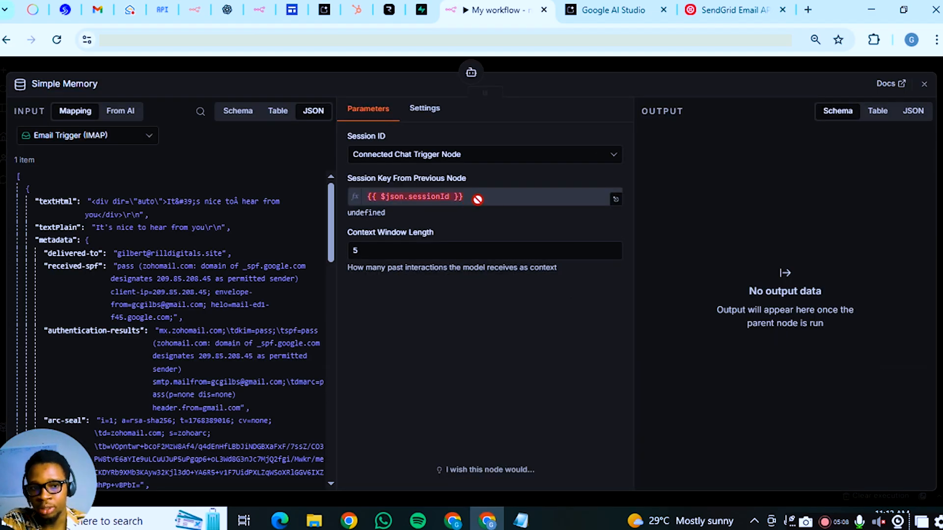
Define the memory session key below as an expression mapped from the trigger's return-path field
click(467, 197)
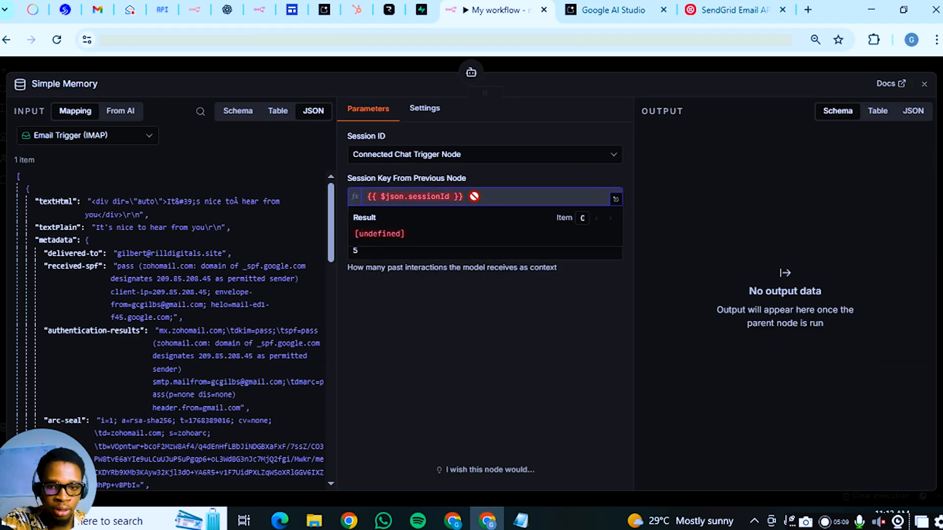
click(469, 156)
click(466, 230)
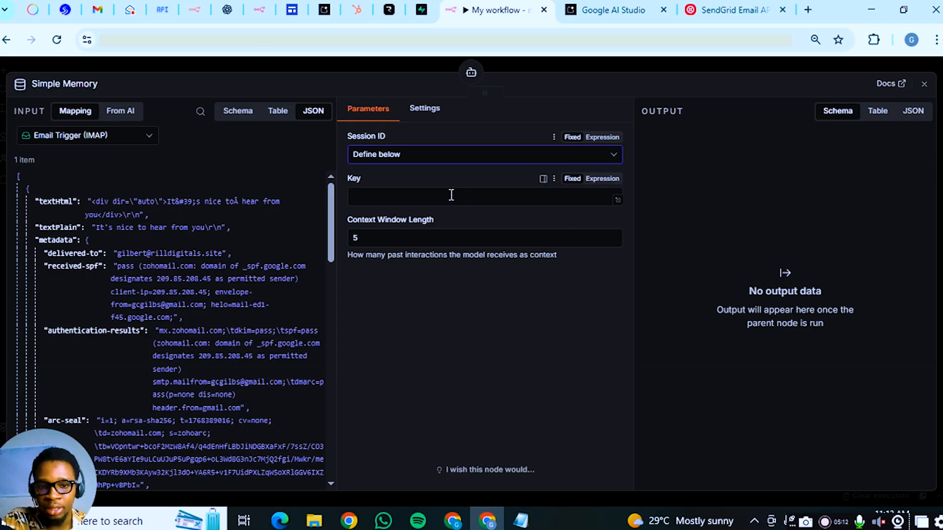
scroll(116, 237, down, 3)
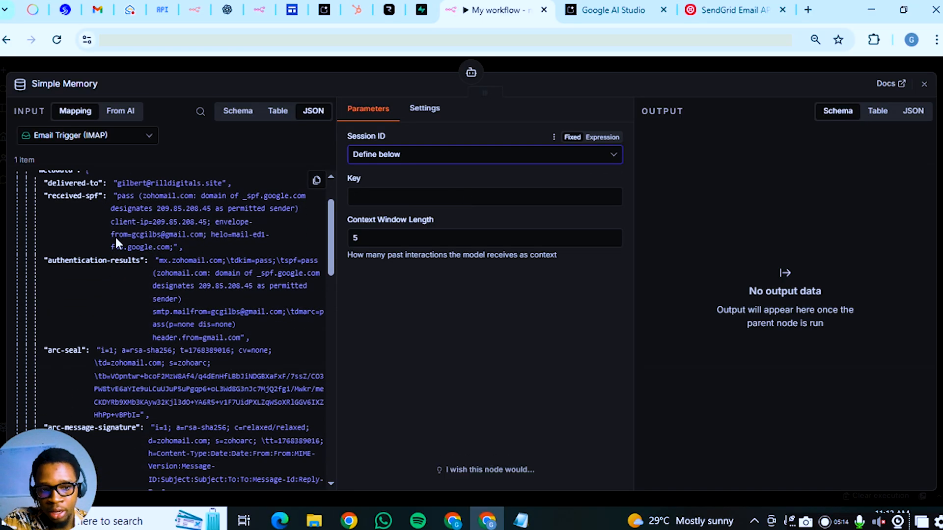
scroll(120, 256, down, 3)
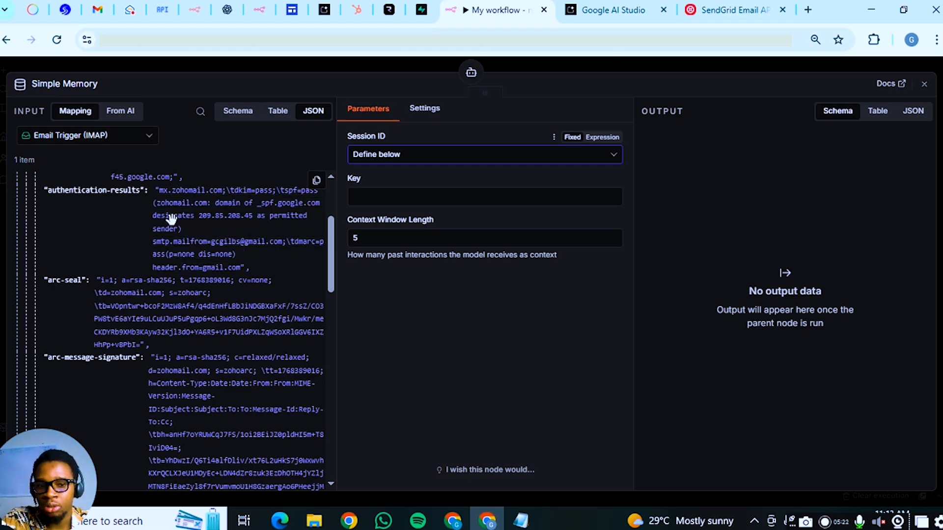
scroll(128, 214, up, 6)
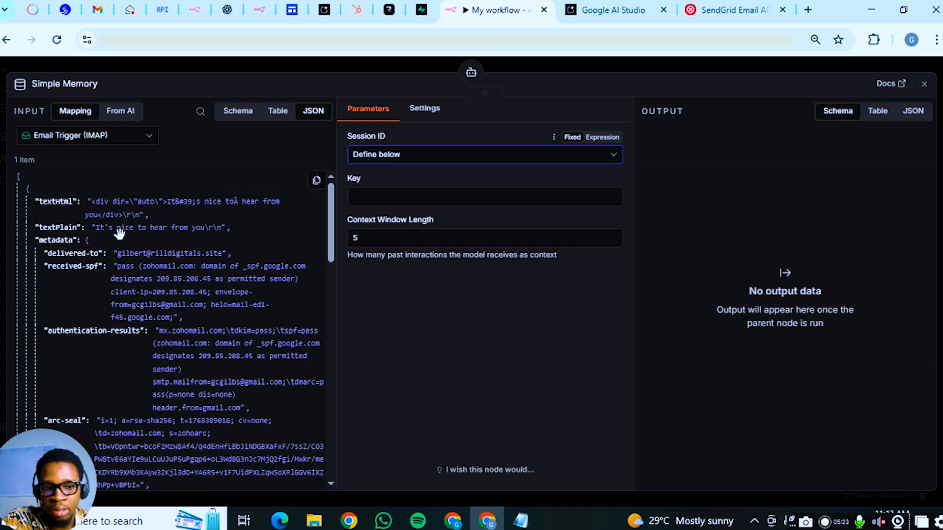
scroll(74, 254, down, 9)
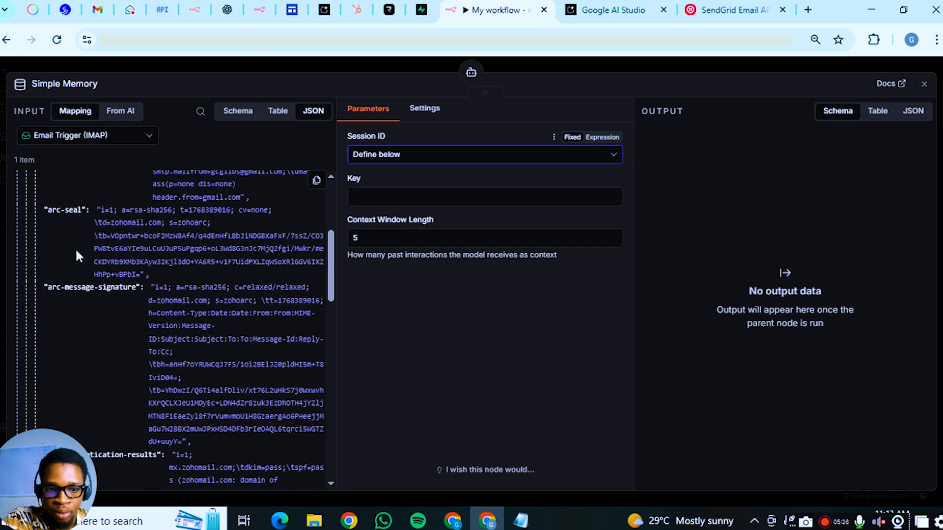
scroll(75, 248, down, 12)
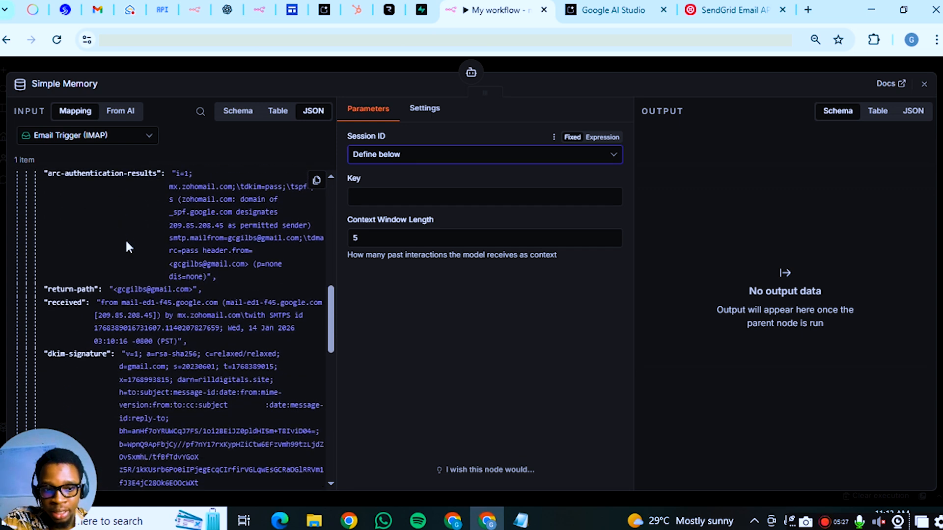
drag(61, 289, 421, 198)
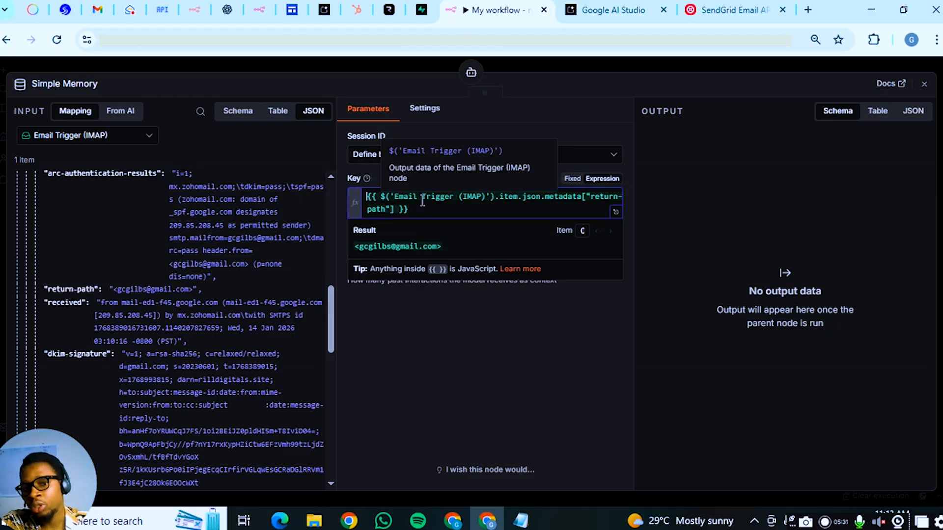
click(488, 341)
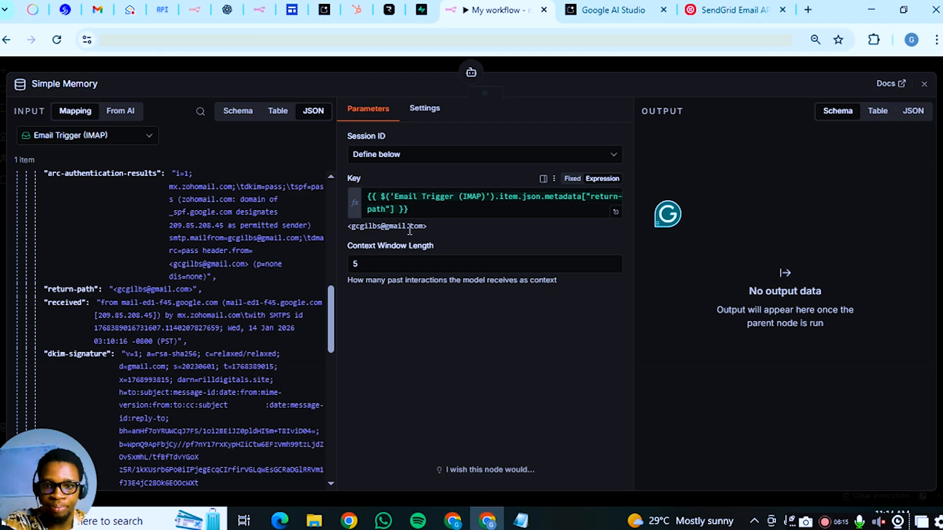
Reposition the Simple Memory and Gemini Chat Model nodes above the AI Agent
click(583, 63)
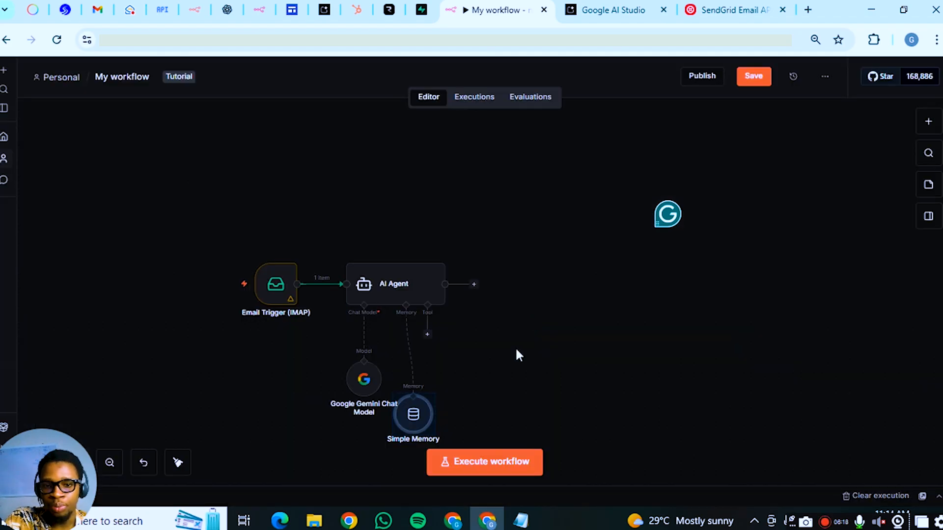
drag(414, 400, 407, 196)
drag(366, 389, 342, 186)
drag(405, 217, 413, 203)
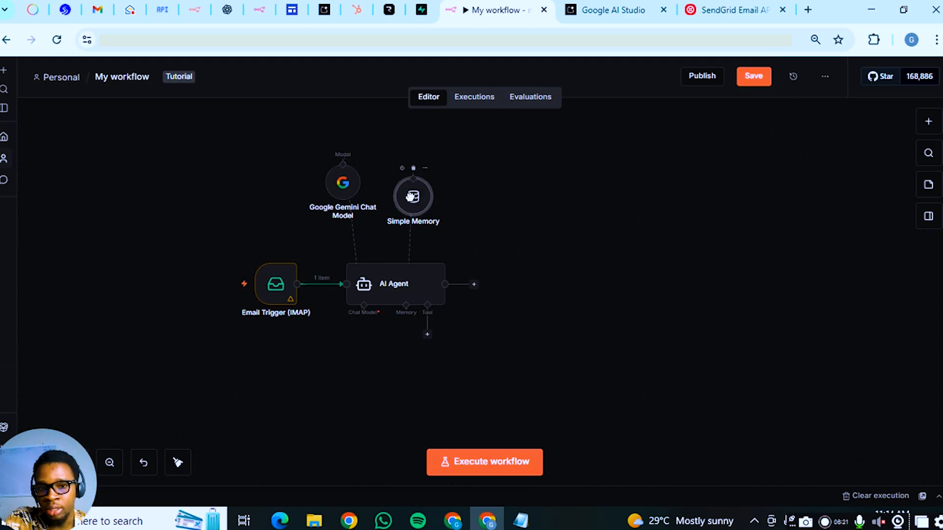
Add a SendGrid 'Send an email' node after the AI Agent, found by searching 'sendgrid'
click(474, 284)
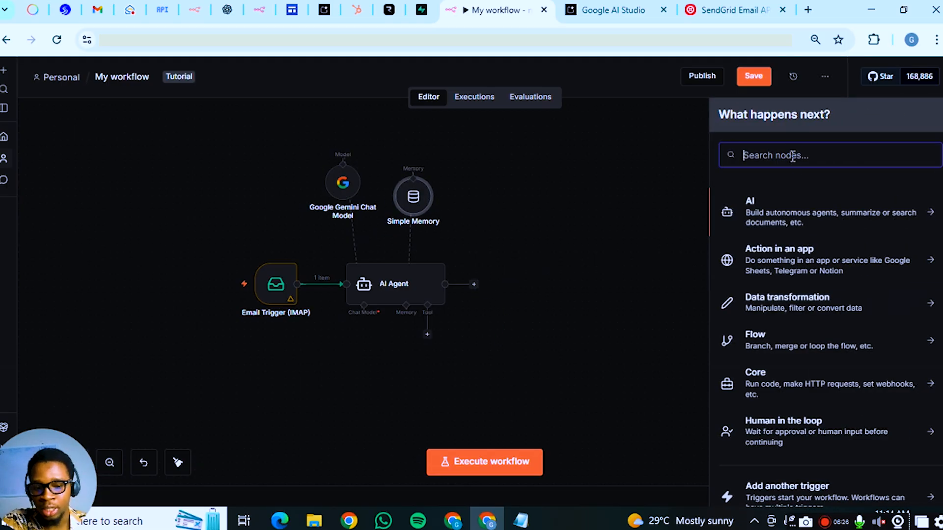
text(e)
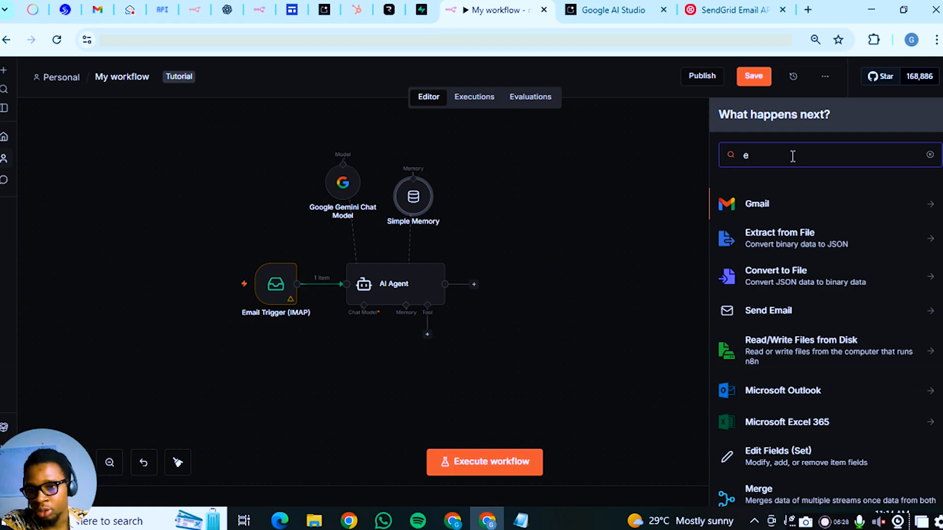
key(BackSpace)
text(s)
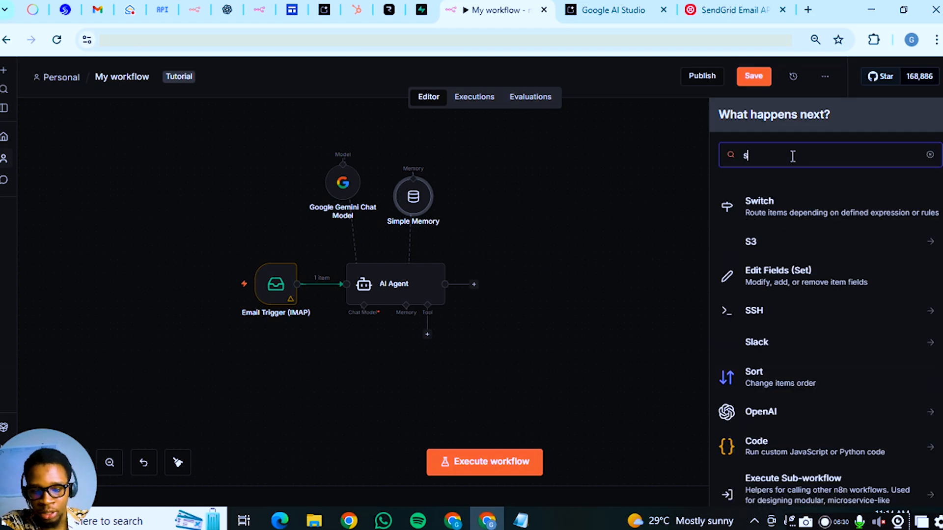
text(endgrid)
click(802, 208)
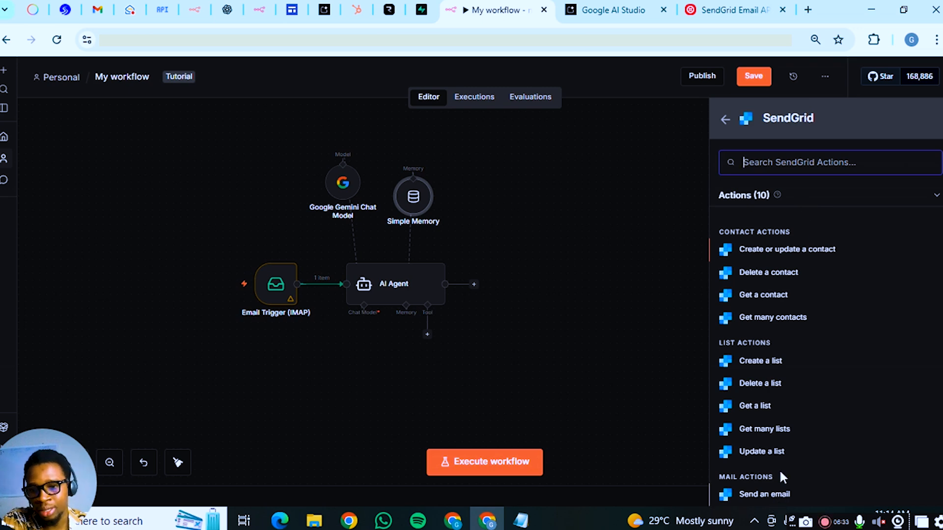
scroll(783, 491, down, 1)
click(780, 455)
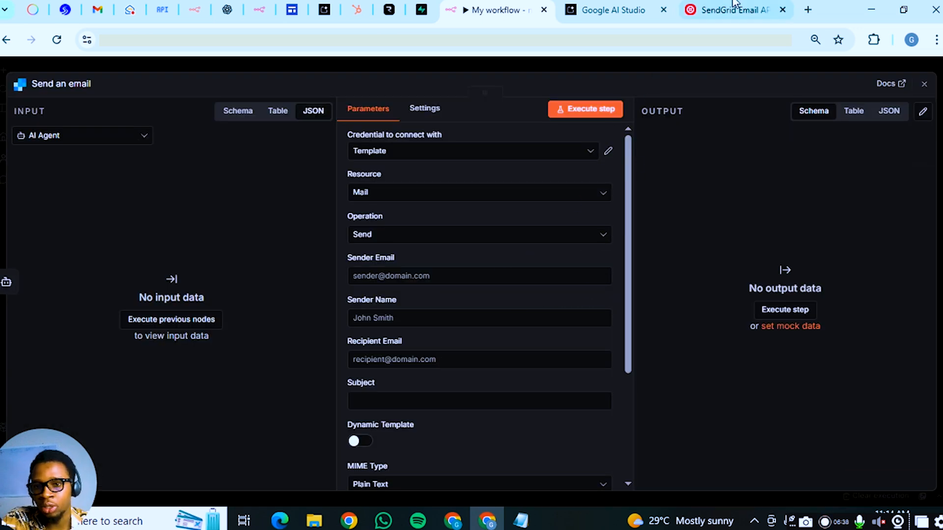
Select the saved site email credential for the SendGrid node
click(687, 16)
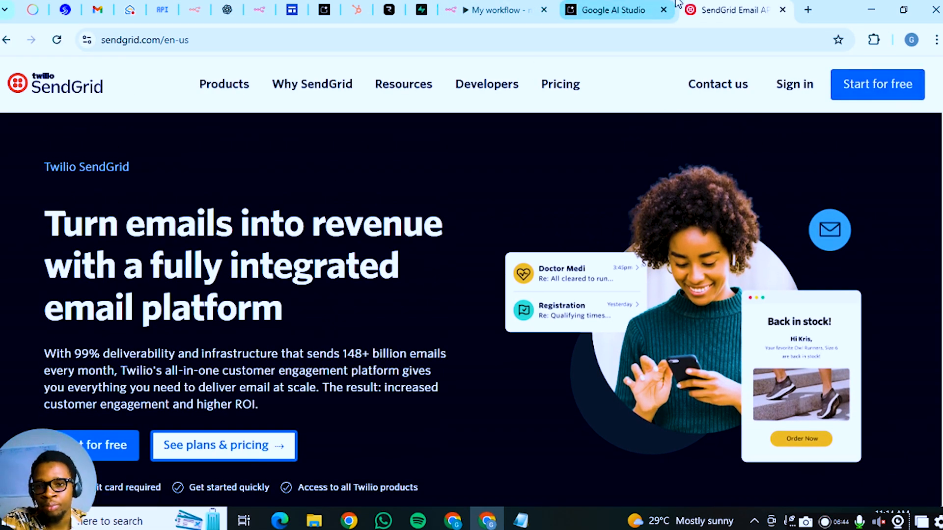
click(515, 2)
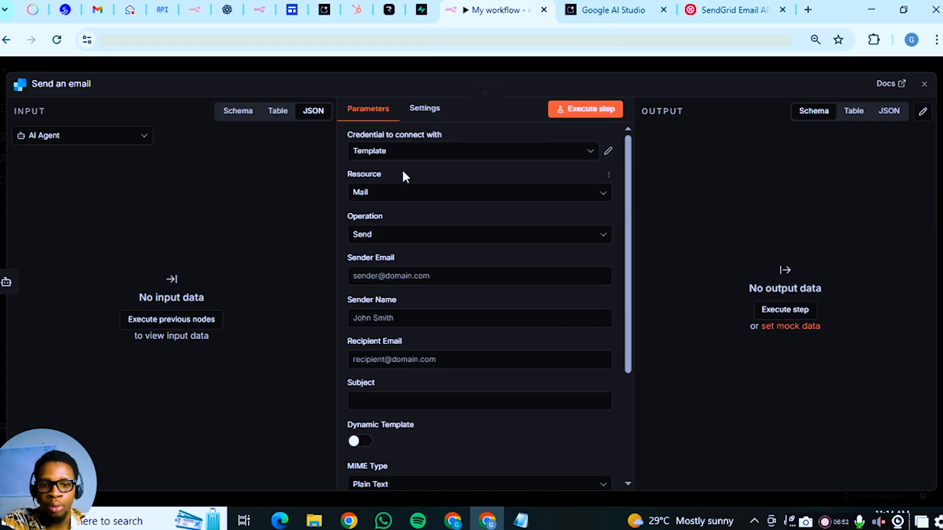
click(451, 154)
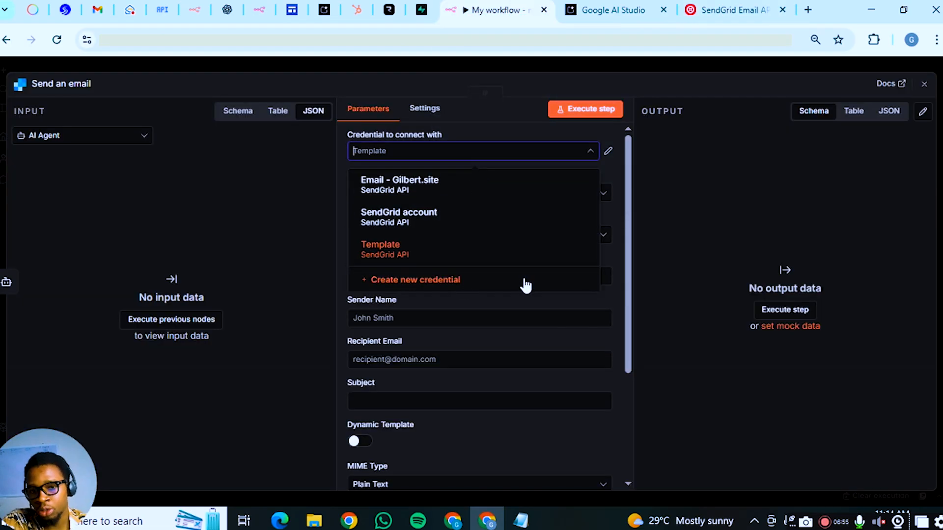
click(477, 181)
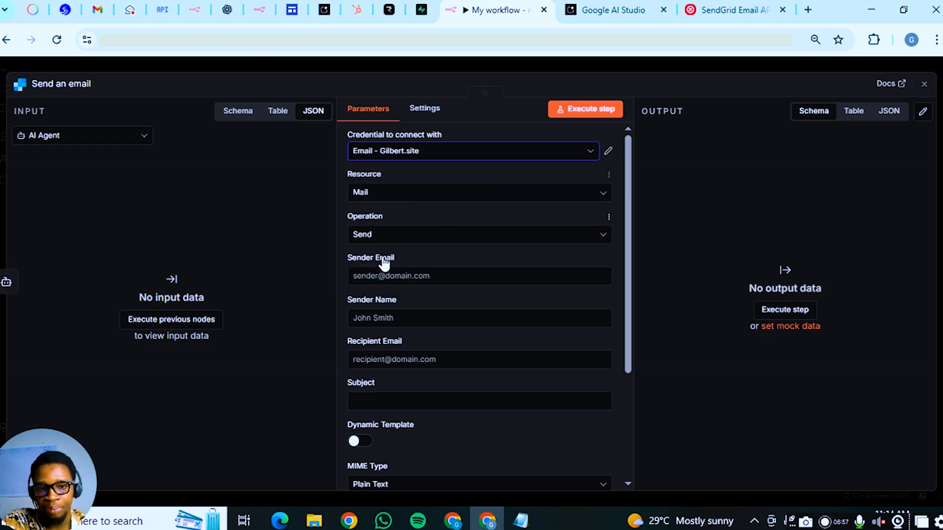
Enter the sender's email address and full name in the SendGrid node
scroll(436, 217, down, 2)
click(446, 205)
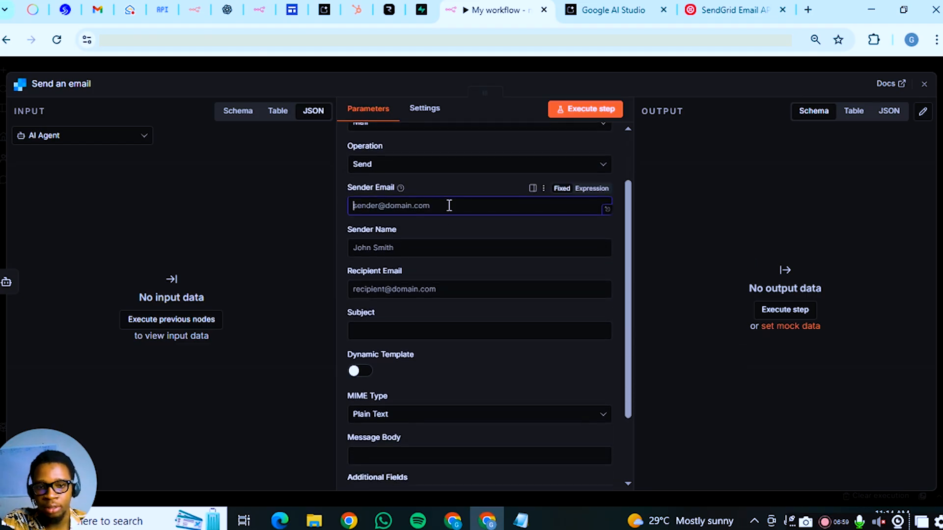
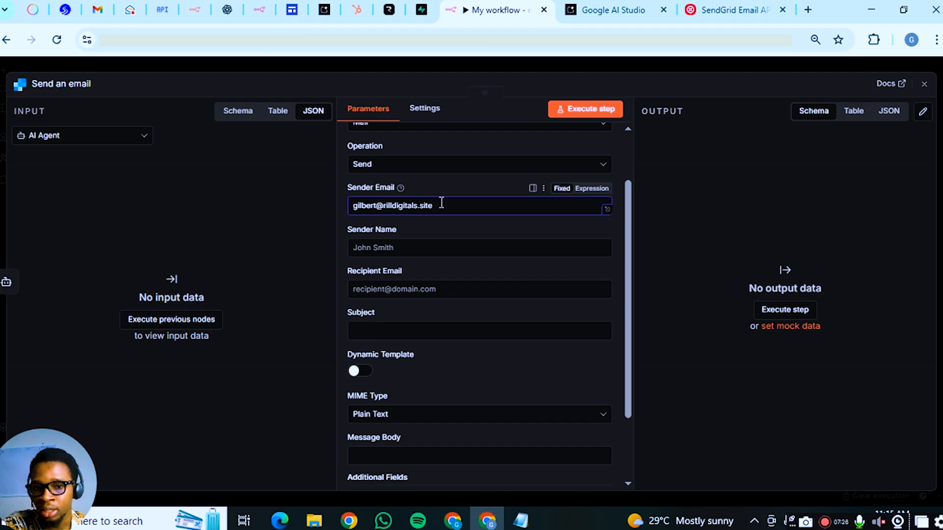
click(433, 248)
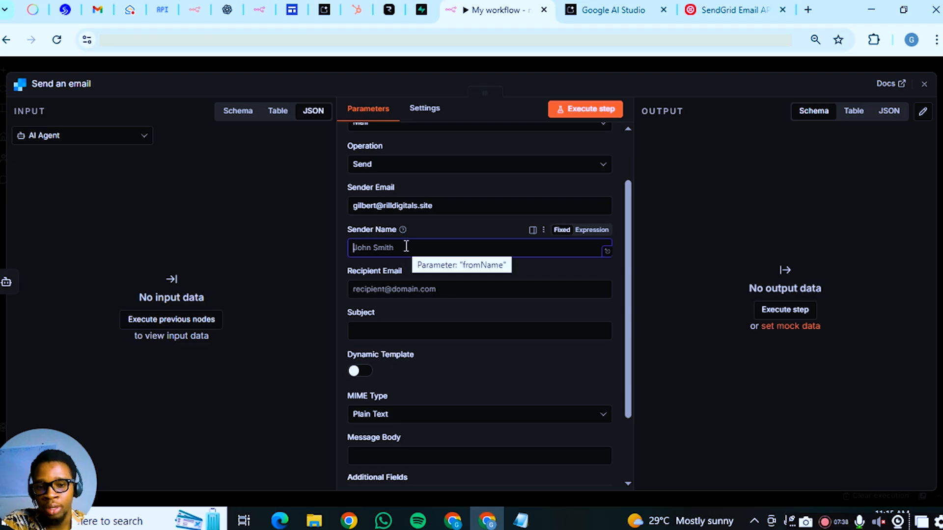
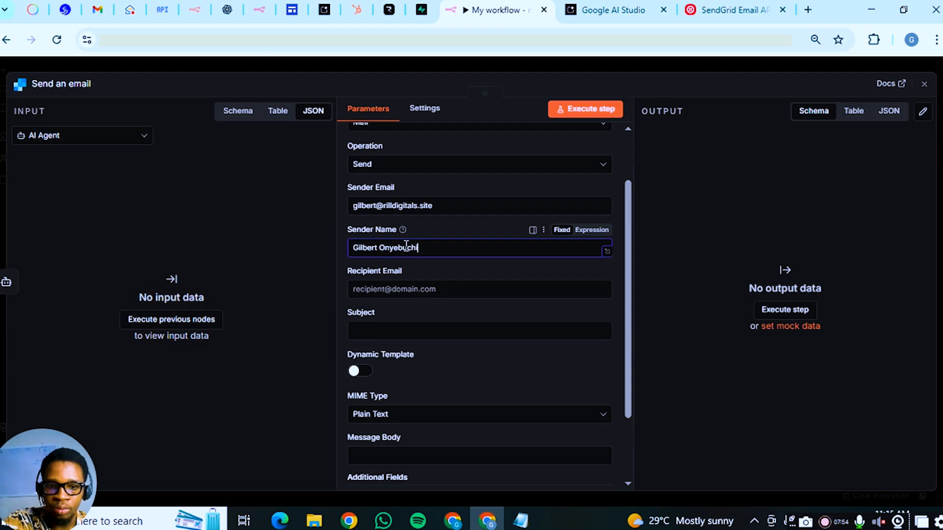
click(436, 287)
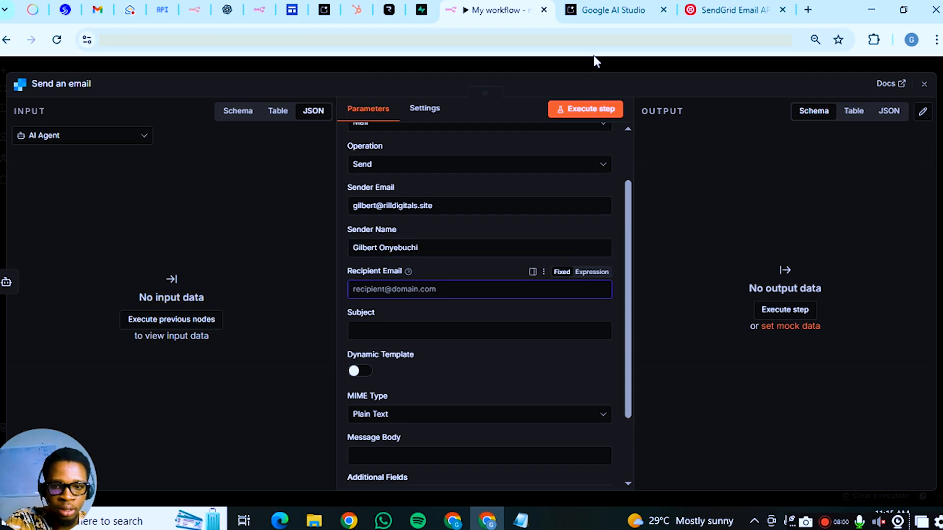
click(580, 63)
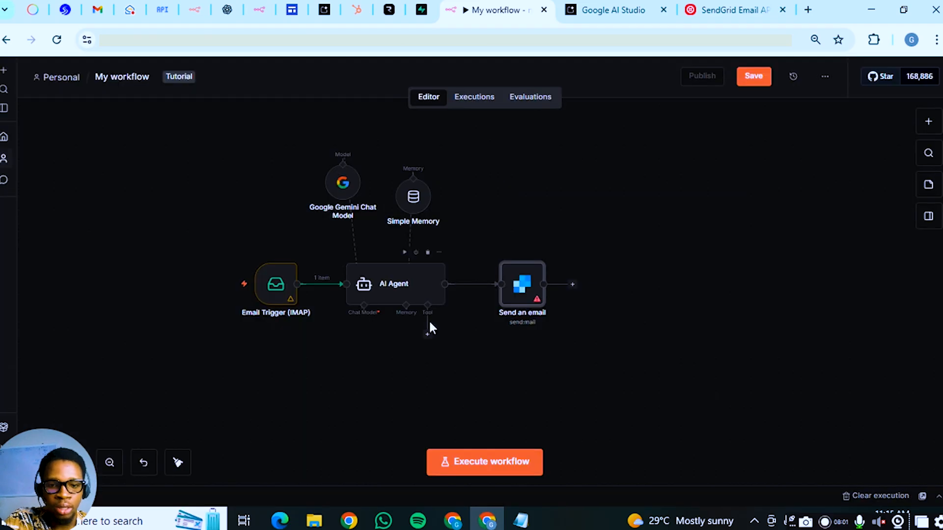
Execute the workflow through the AI Agent and reopen Send an email showing the agent's reply
click(404, 252)
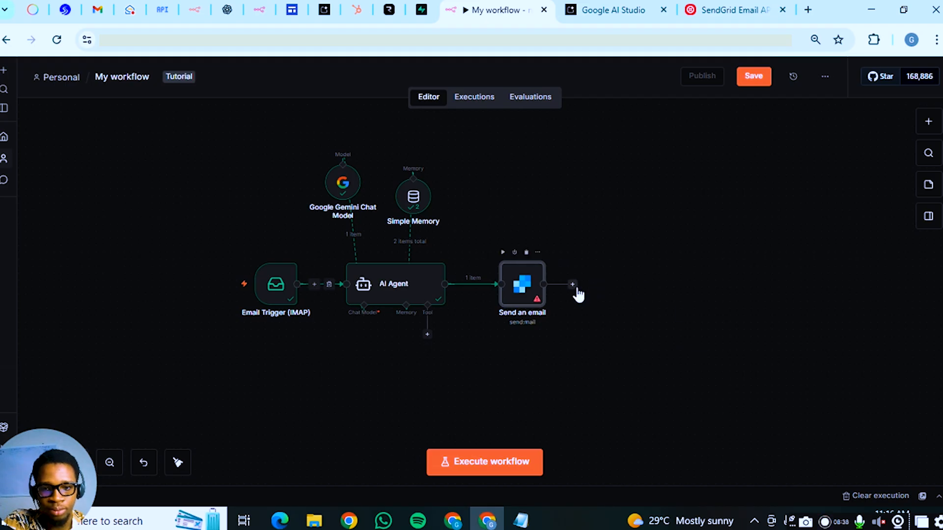
mouse_move(288, 309)
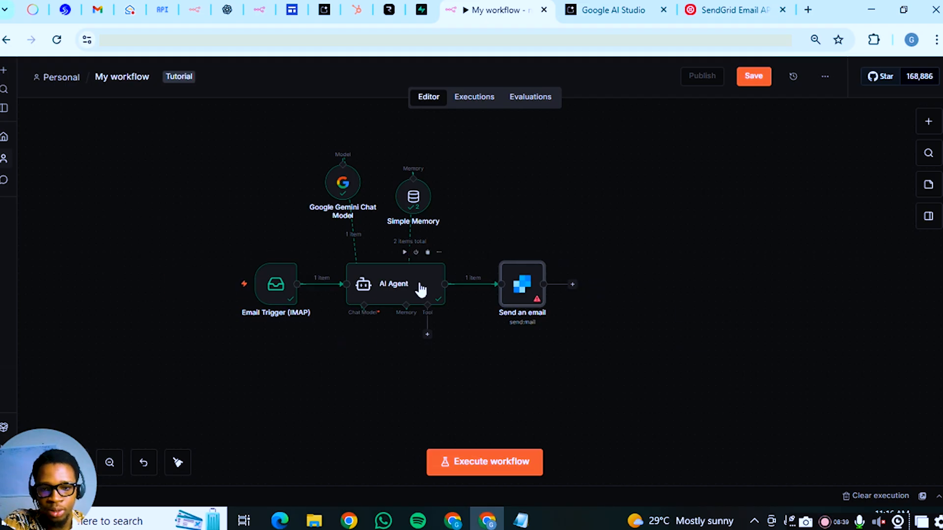
double_click(516, 293)
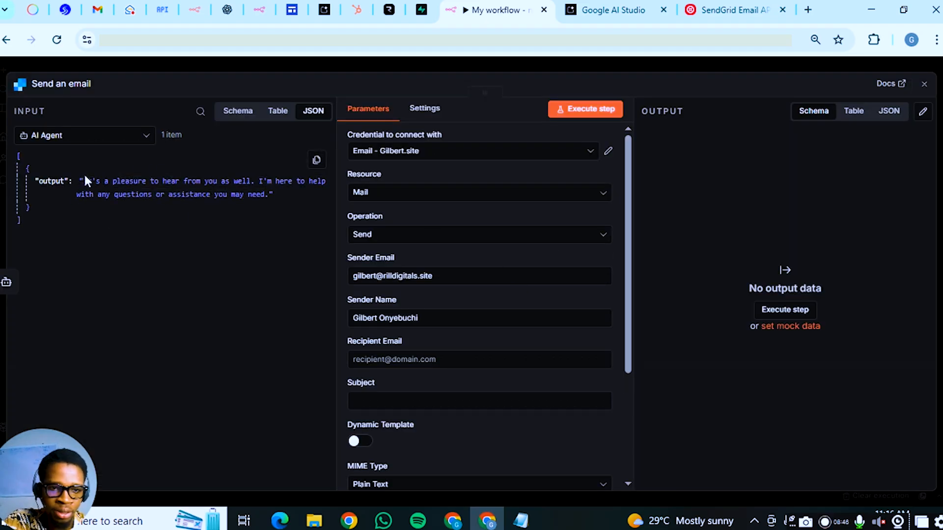
Set the SendGrid Message Body to {{ $json.output }}, the AI Agent's reply text
scroll(463, 316, down, 2)
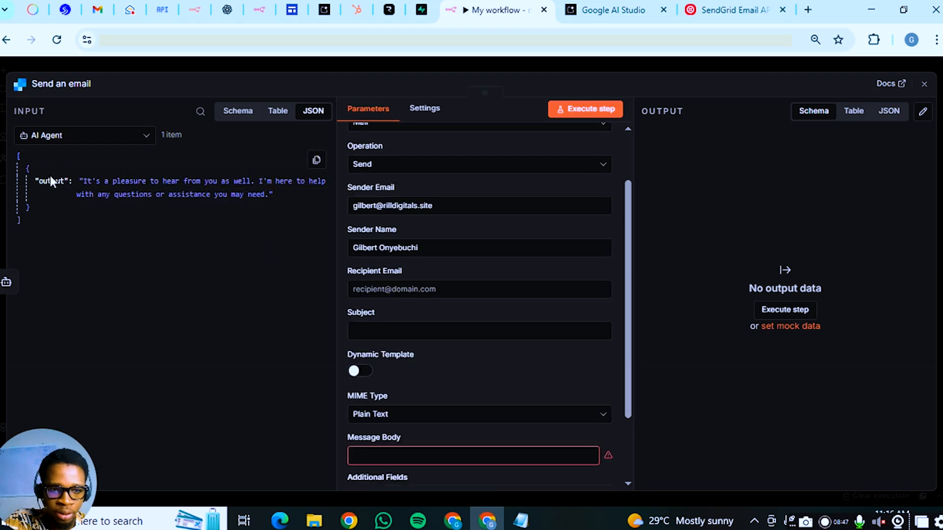
drag(51, 178, 290, 253)
click(85, 166)
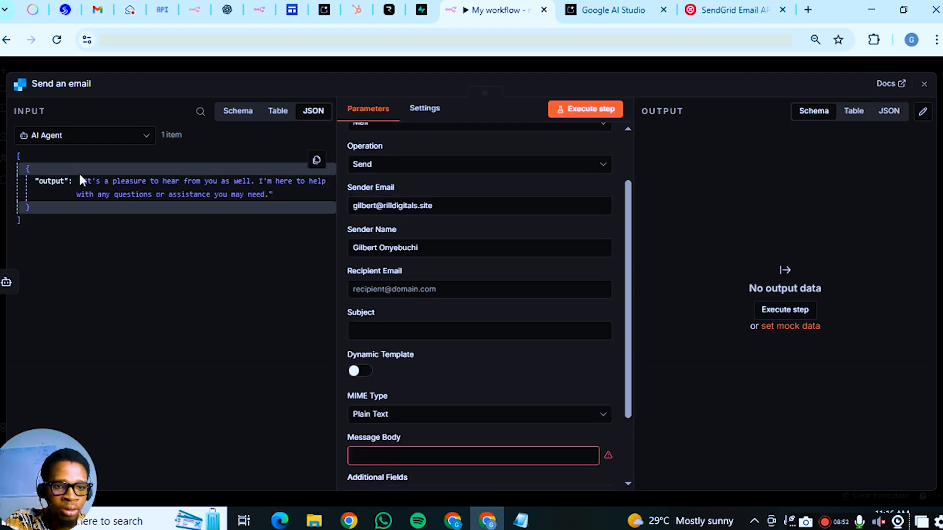
drag(51, 179, 388, 455)
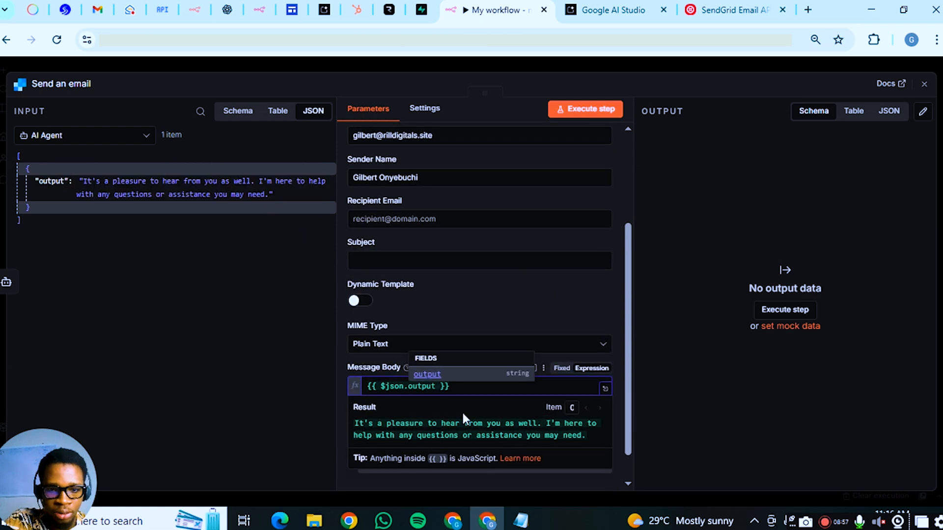
click(345, 382)
scroll(373, 298, up, 1)
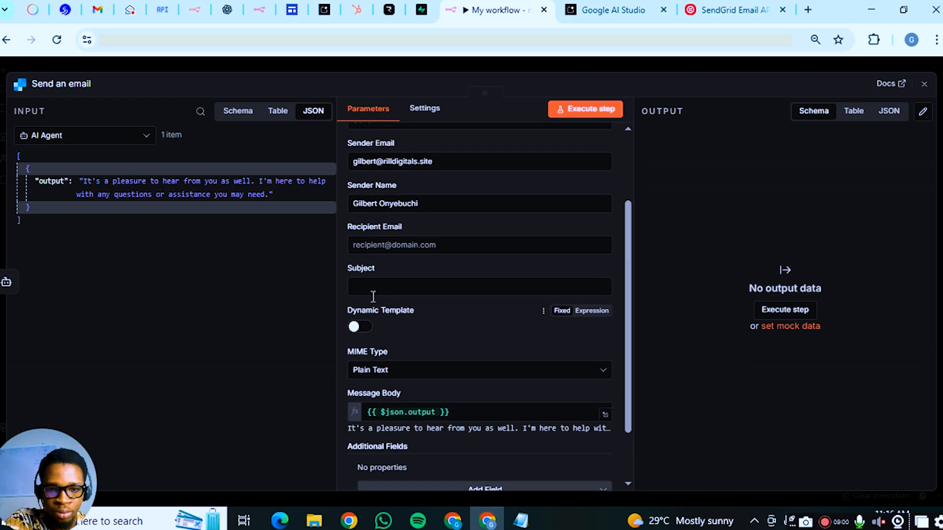
click(399, 331)
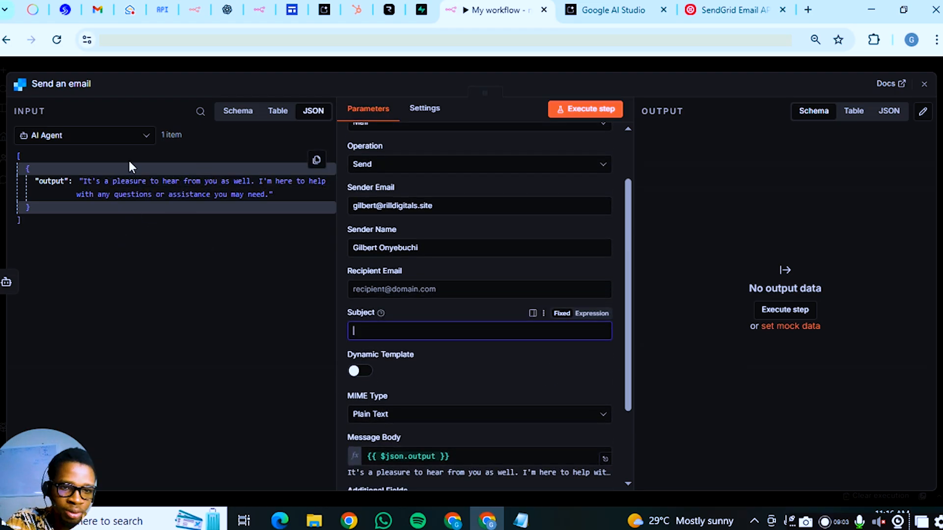
click(93, 142)
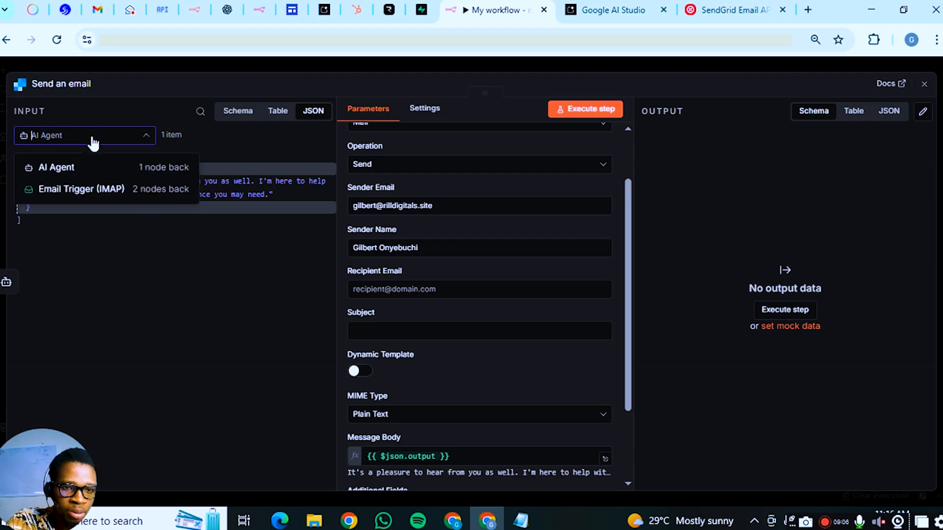
Switch input to Email Trigger (IMAP) and map its subject into the email Subject
click(84, 188)
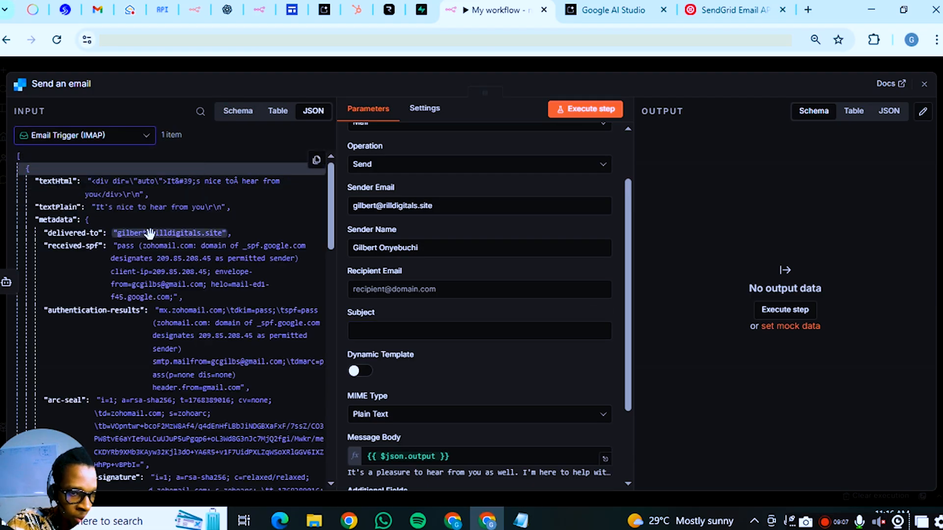
scroll(101, 241, down, 3)
scroll(101, 240, down, 3)
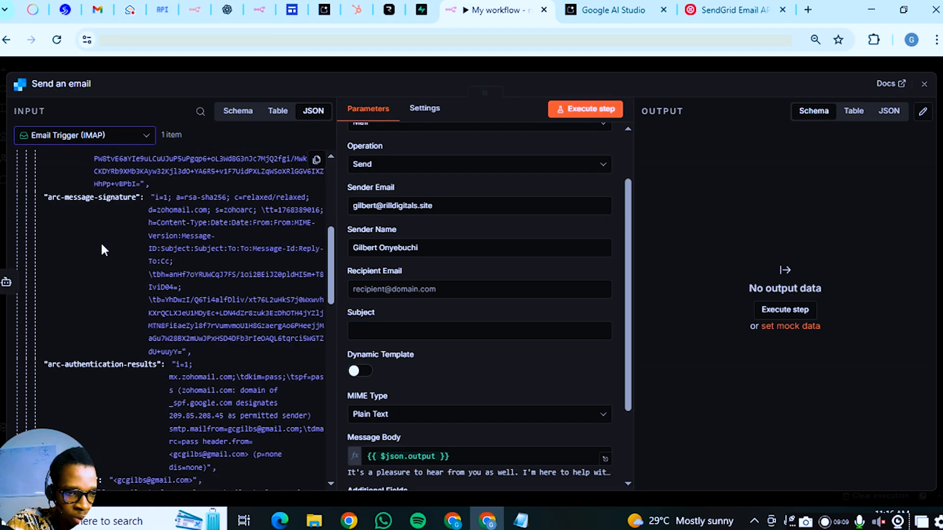
scroll(102, 239, up, 6)
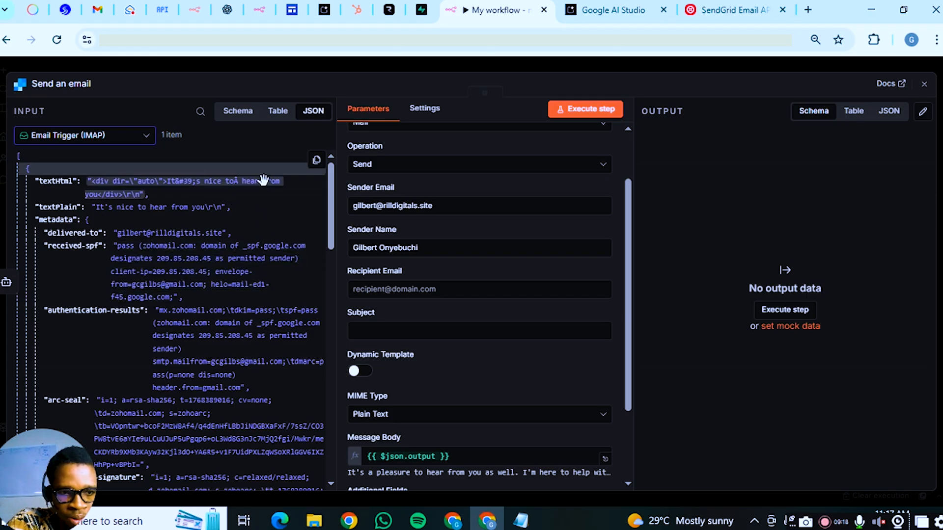
scroll(260, 204, down, 3)
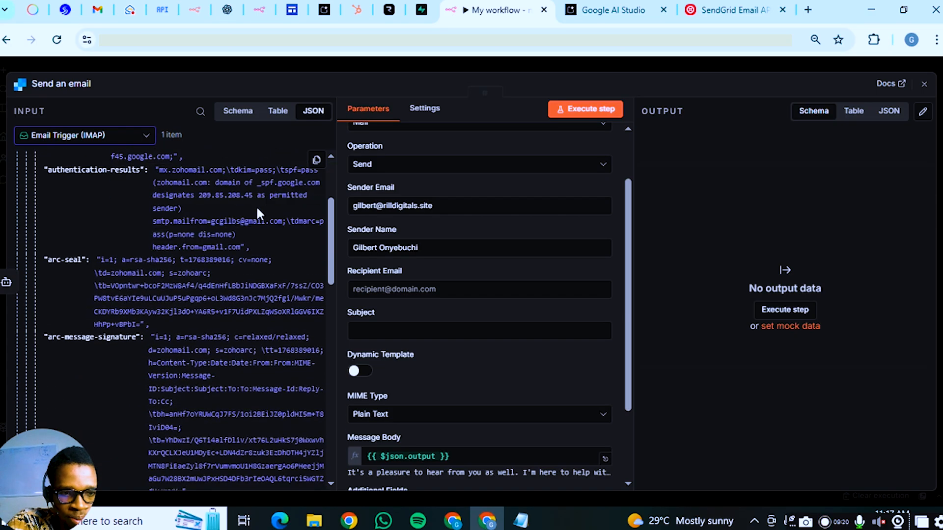
scroll(255, 205, down, 3)
scroll(256, 206, down, 5)
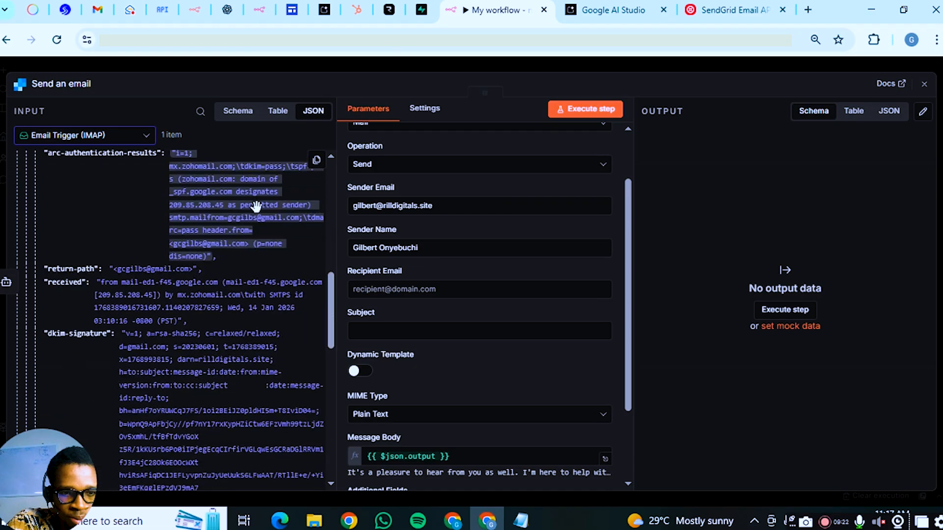
scroll(255, 205, down, 15)
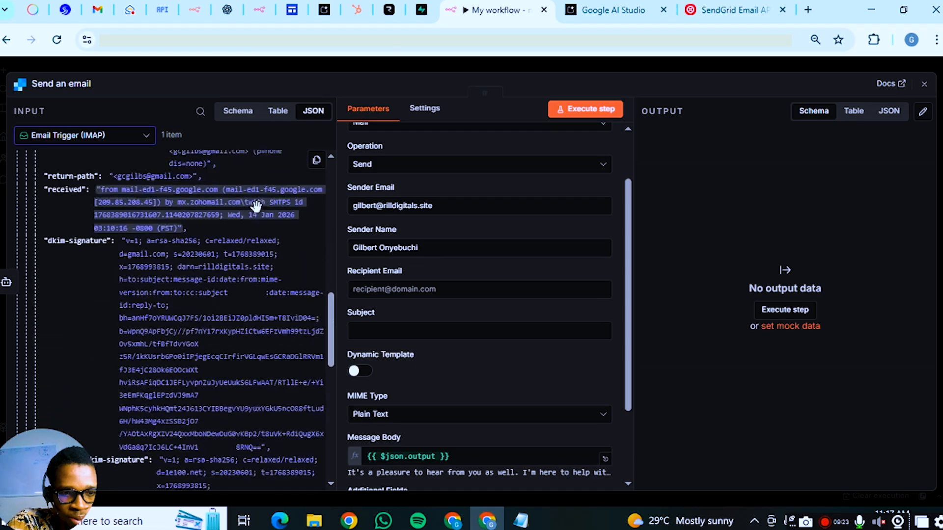
scroll(255, 206, down, 4)
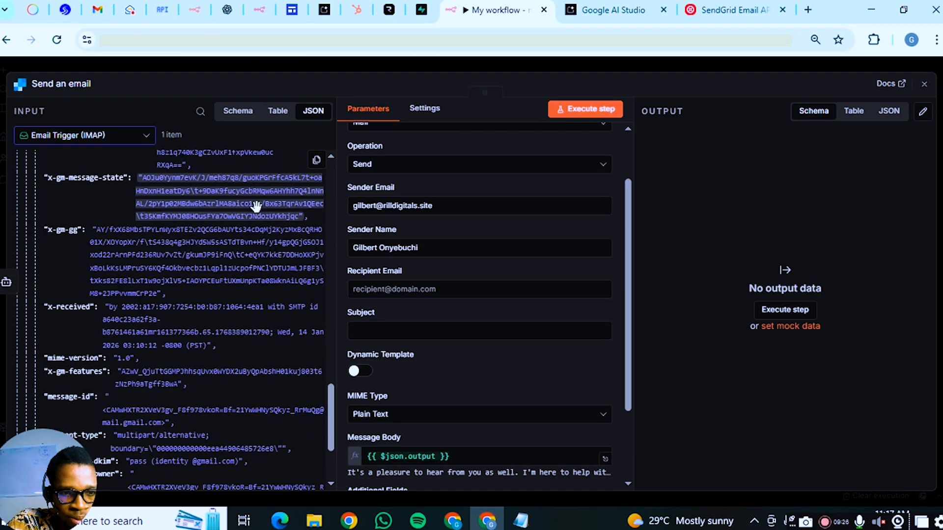
scroll(255, 206, down, 2)
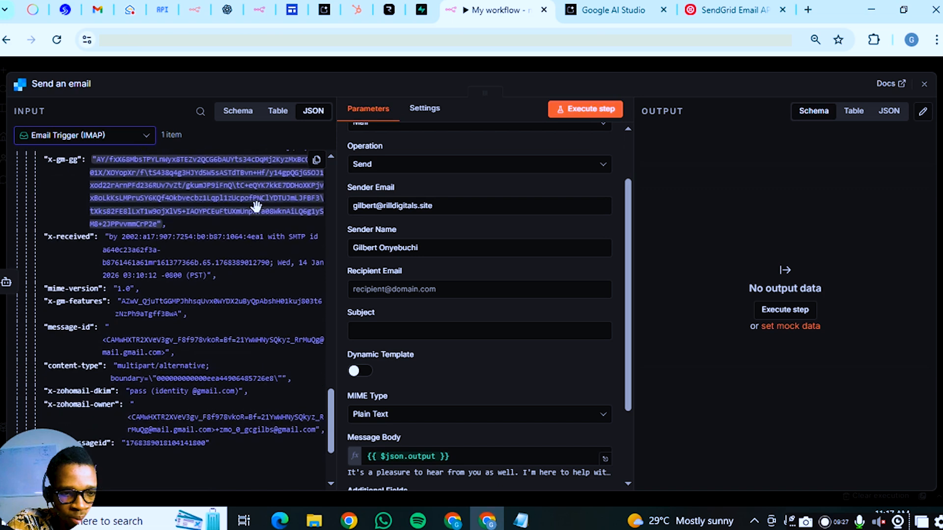
scroll(255, 205, down, 2)
scroll(255, 205, down, 2)
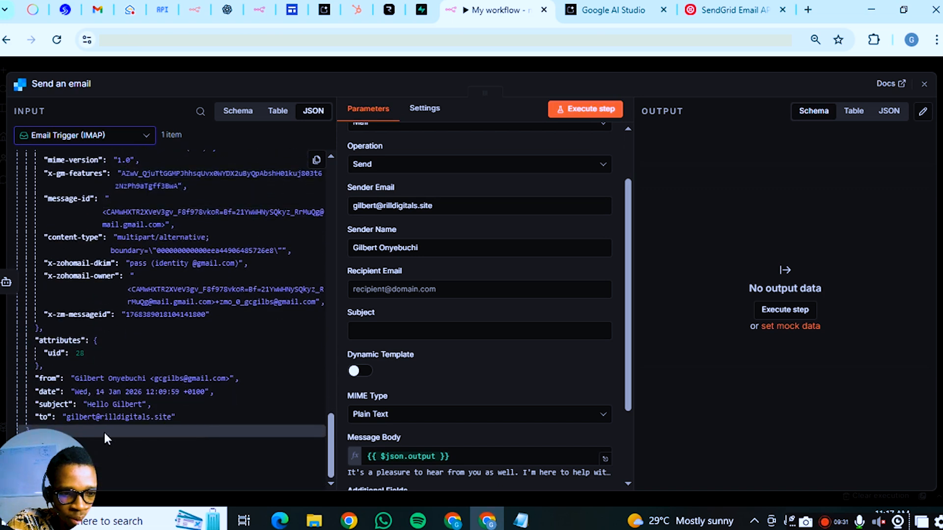
drag(102, 404, 427, 327)
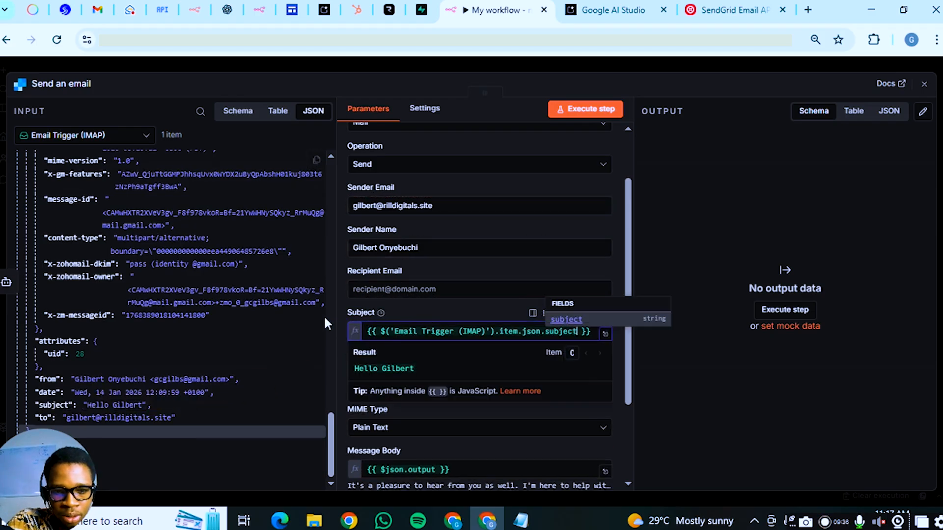
click(342, 318)
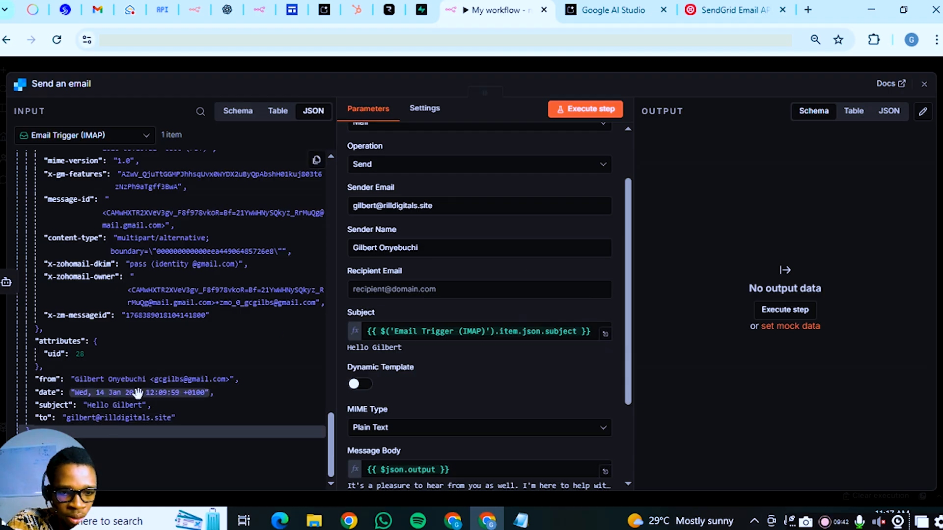
Map the trigger's return-path address into Recipient Email
scroll(158, 363, up, 3)
scroll(176, 355, up, 2)
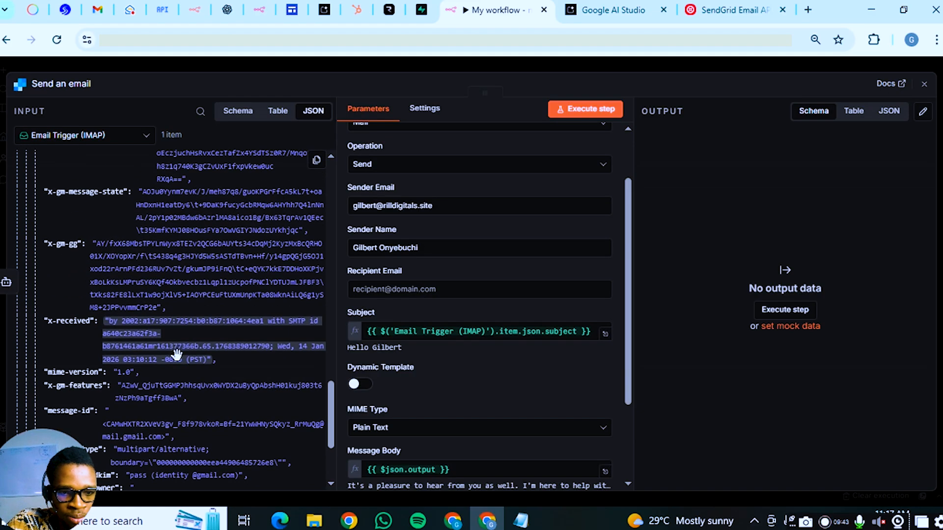
scroll(191, 378, up, 10)
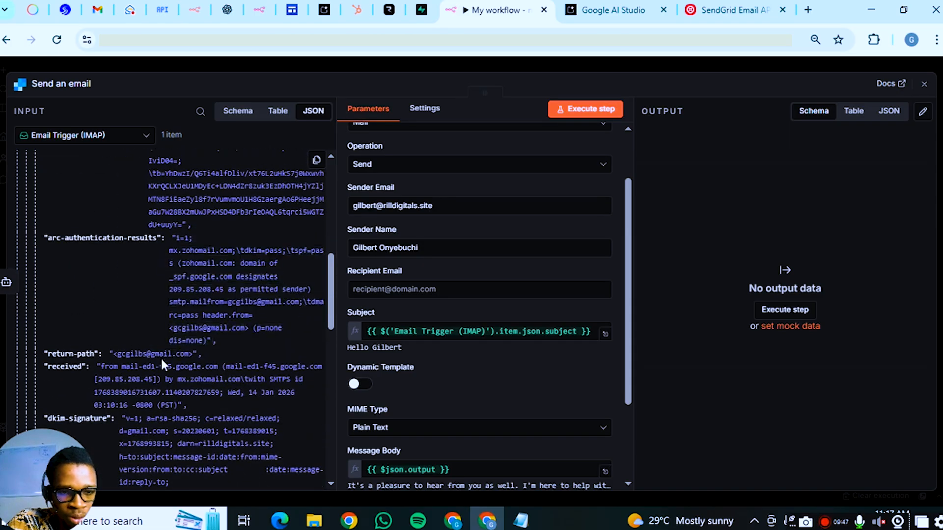
drag(142, 351, 425, 294)
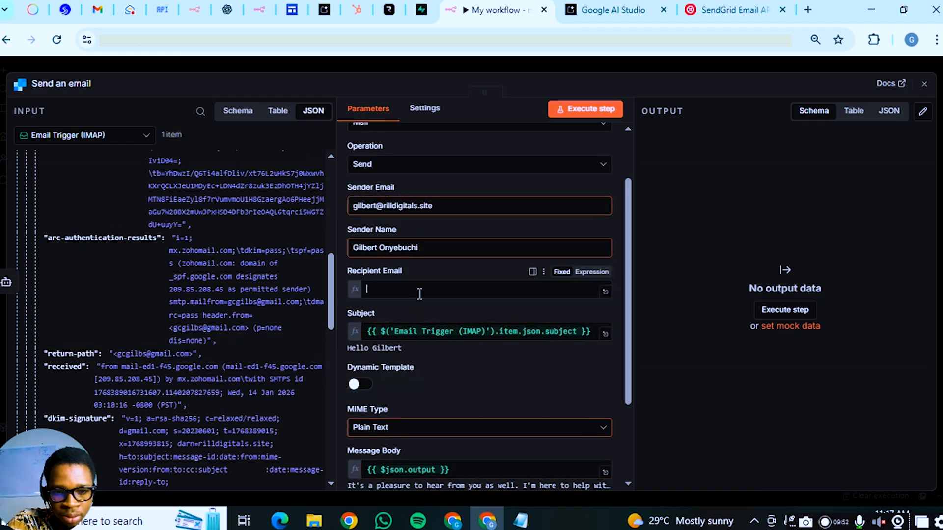
Test-send the email step, getting a messageId, then move the Email Trigger node left
click(340, 284)
scroll(508, 192, down, 3)
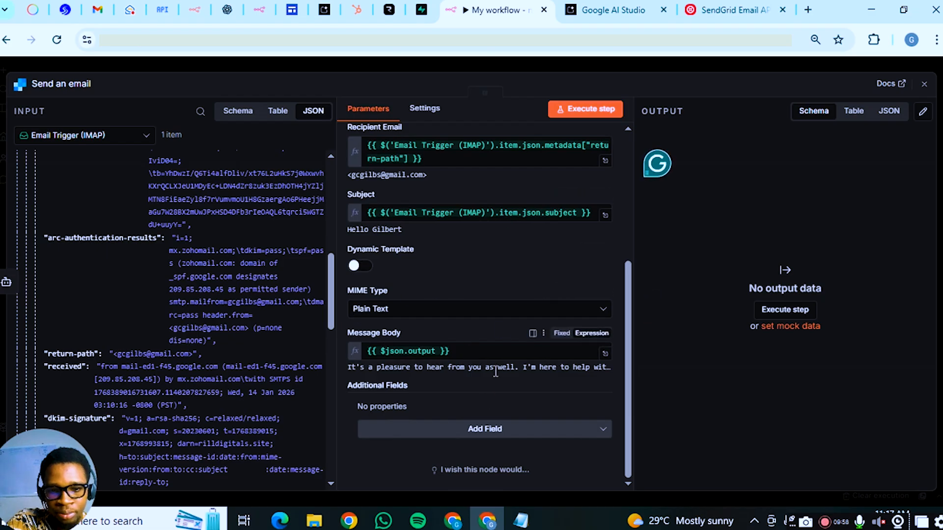
scroll(426, 363, up, 2)
scroll(425, 362, up, 2)
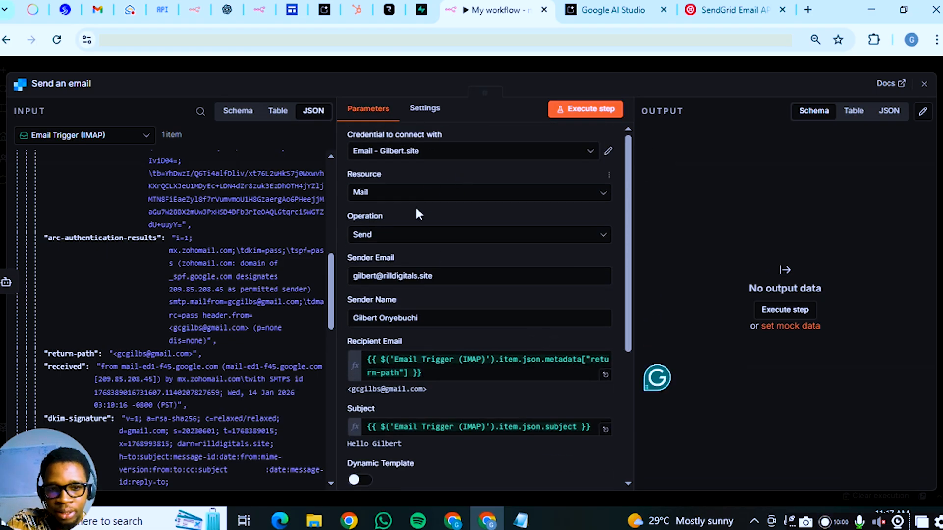
click(599, 113)
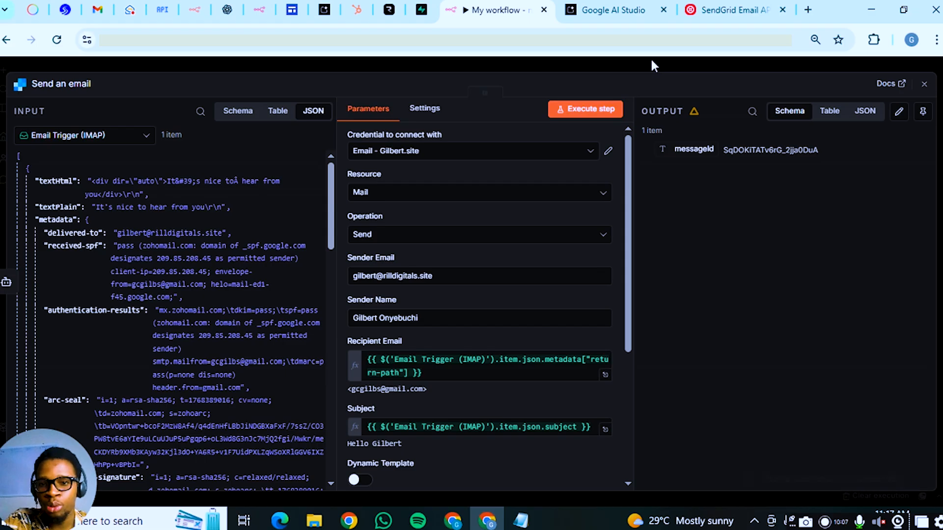
click(924, 84)
drag(260, 288, 125, 287)
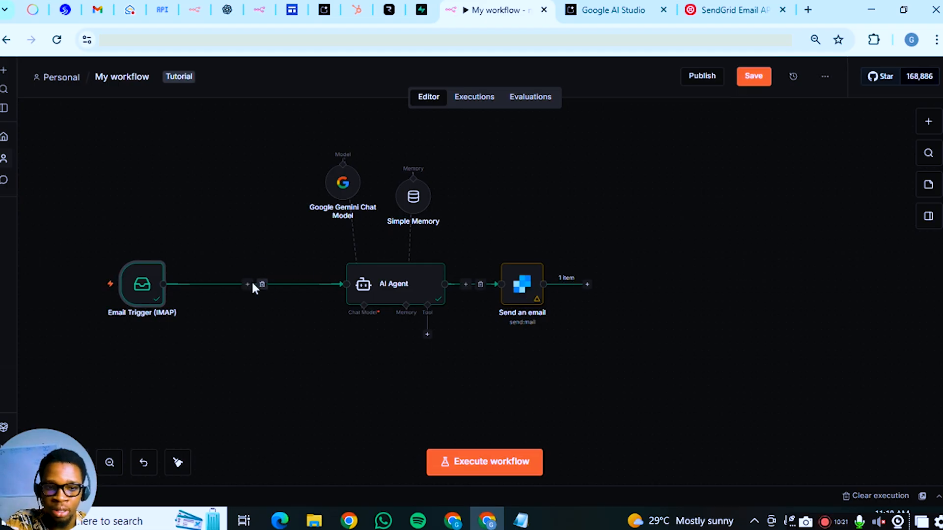
Insert a 5-second Wait node between Email Trigger (IMAP) and the AI Agent
click(248, 284)
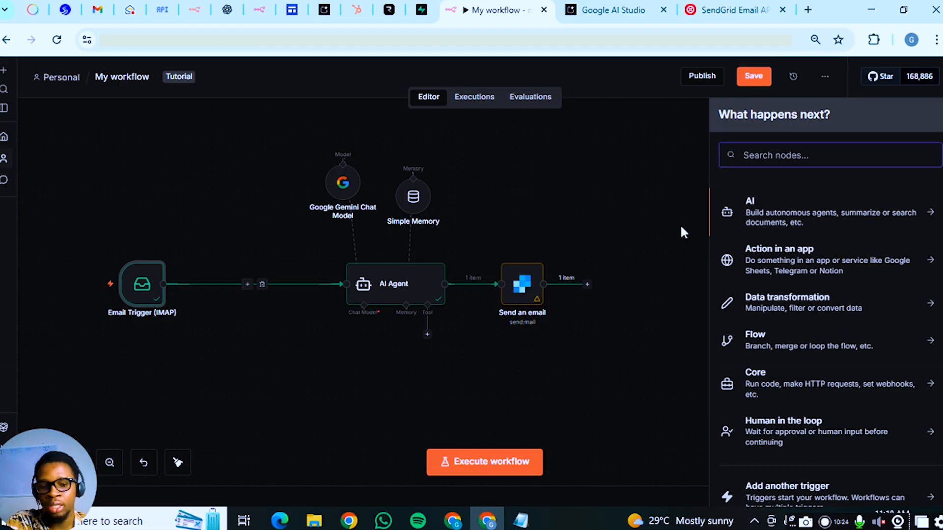
text(wait)
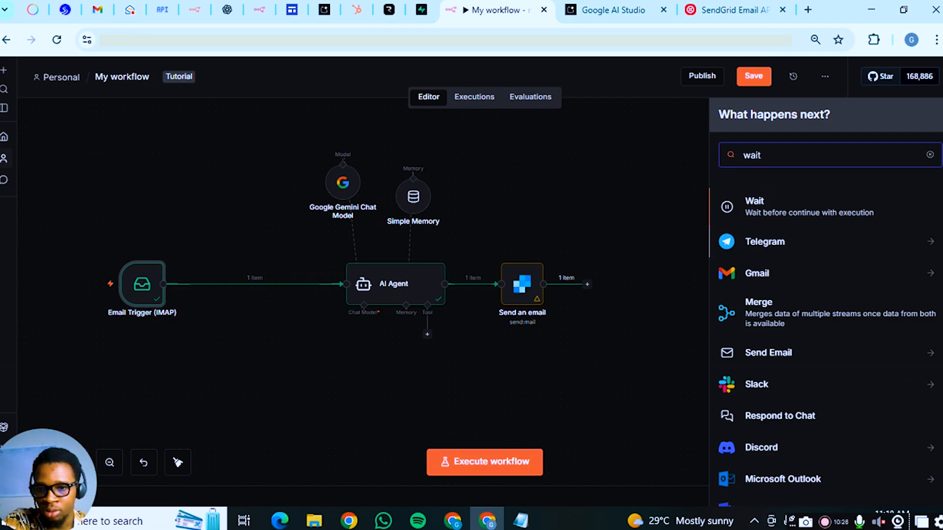
key(Return)
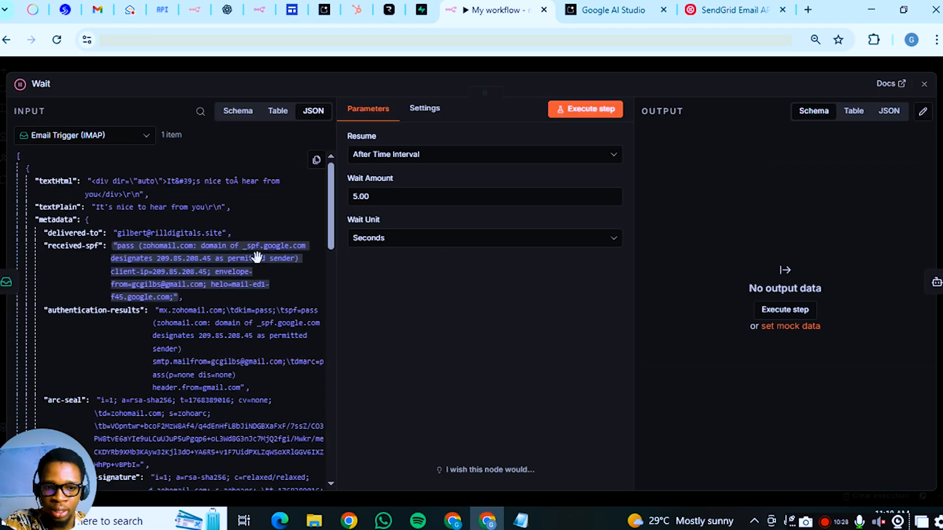
click(697, 65)
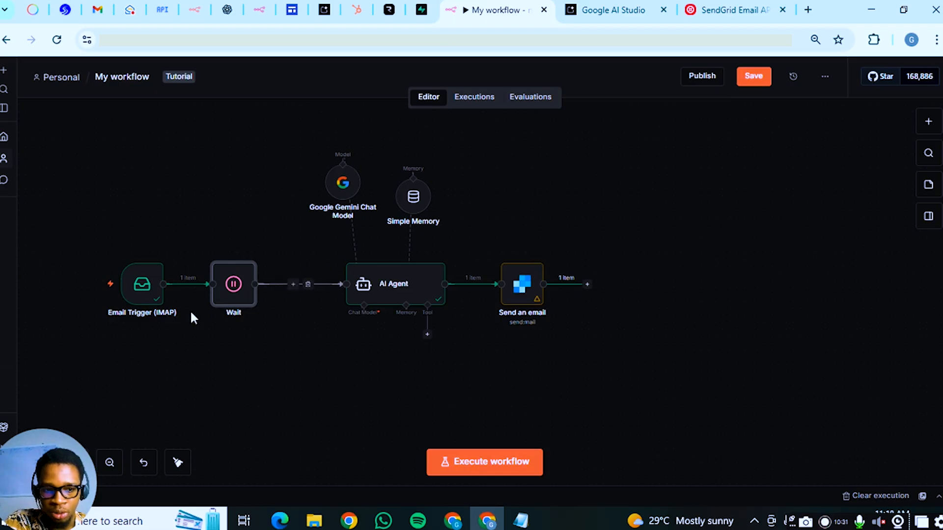
mouse_move(227, 305)
mouse_down()
mouse_move(208, 294)
mouse_move(219, 303)
mouse_up()
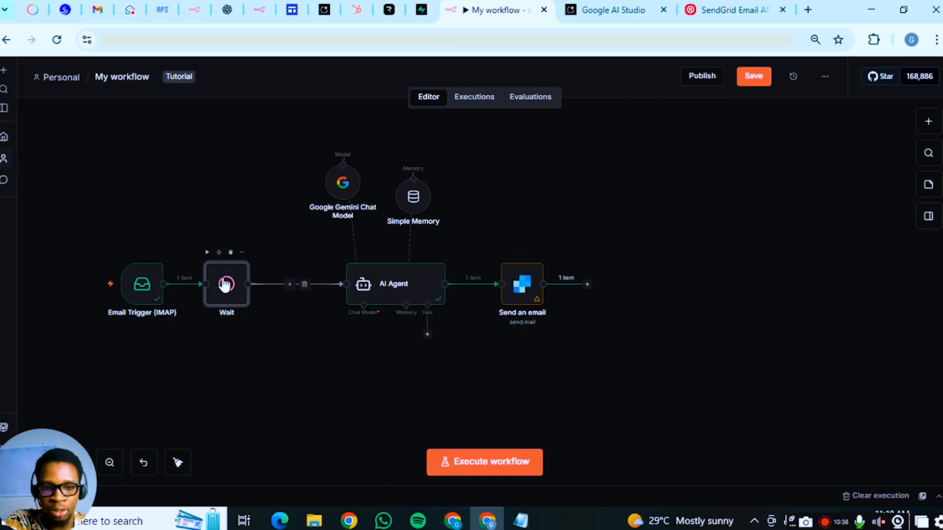
Insert an Edit Fields (Set) node after Wait and add a string field named To
click(290, 284)
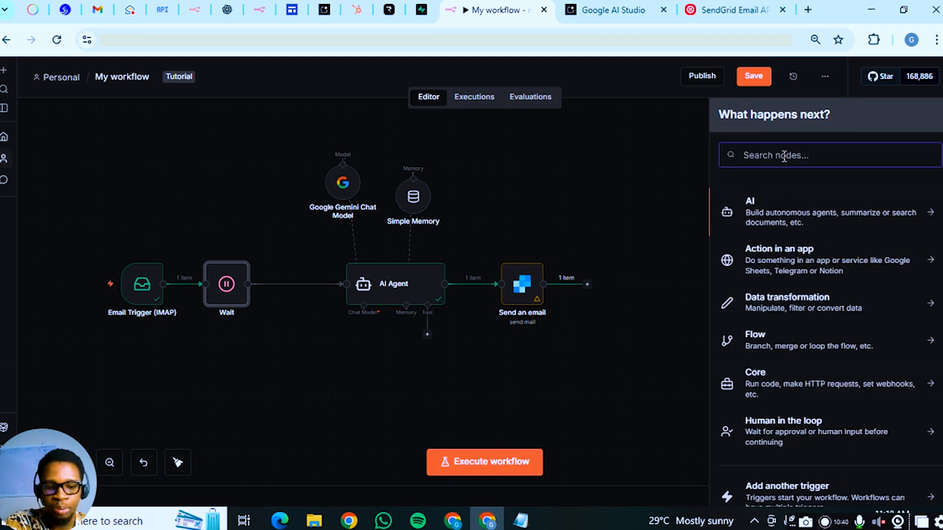
text(set)
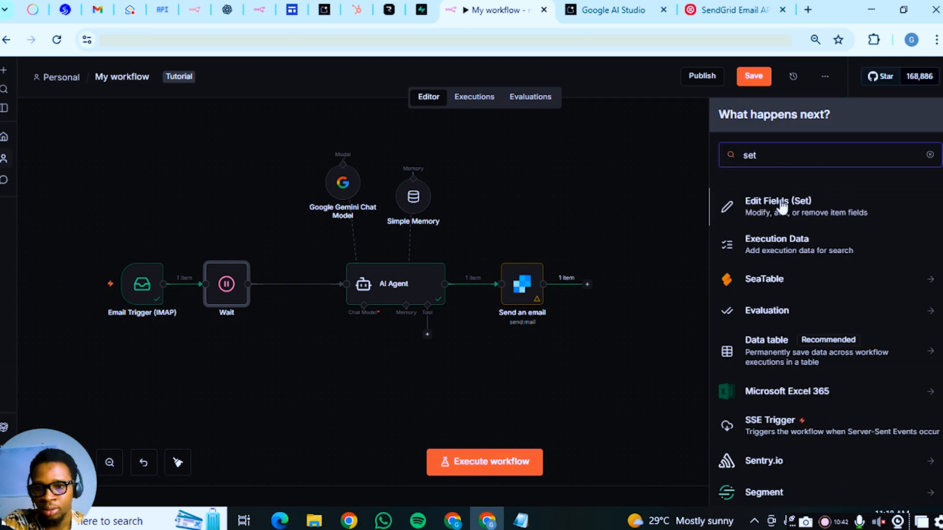
click(834, 222)
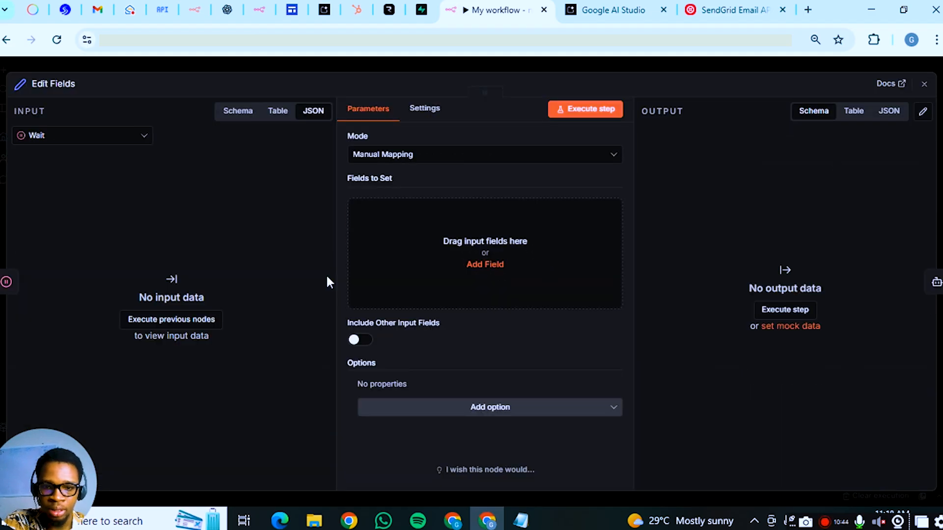
click(508, 260)
click(408, 212)
text(body)
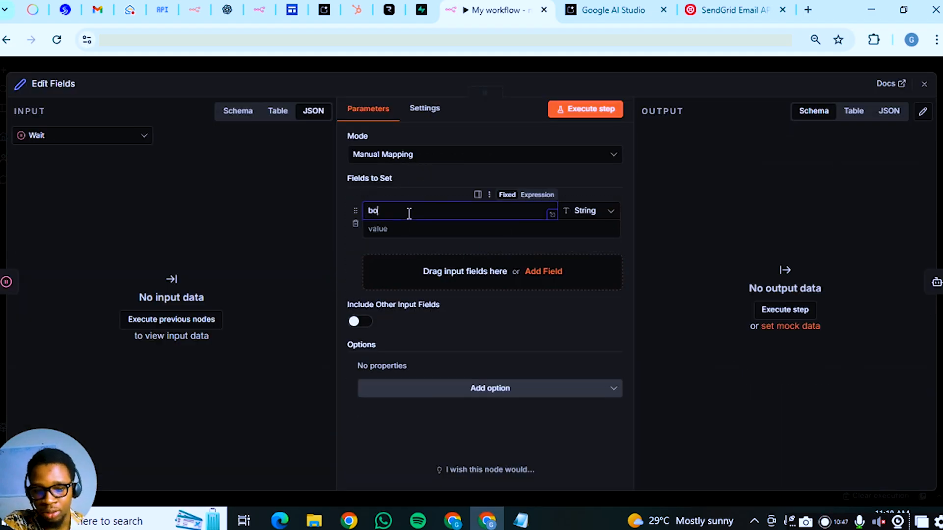
key(BackSpace)
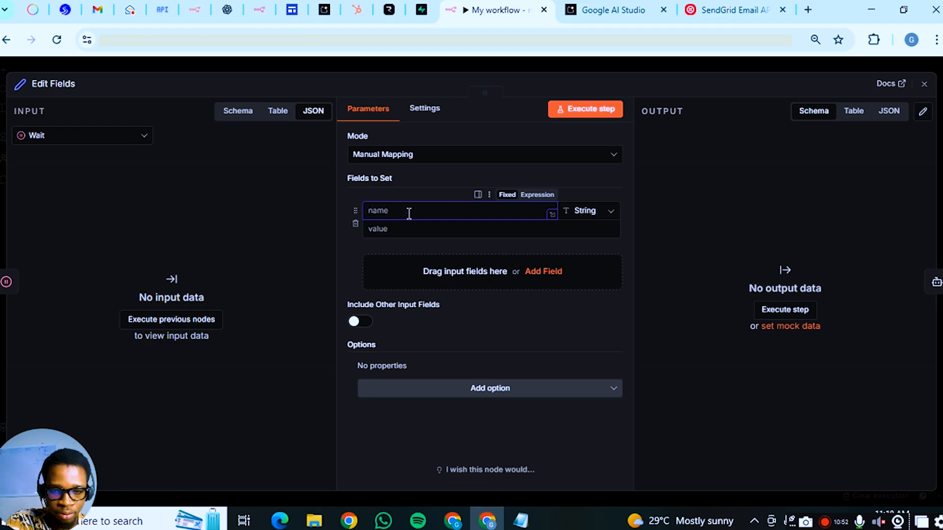
text(Su)
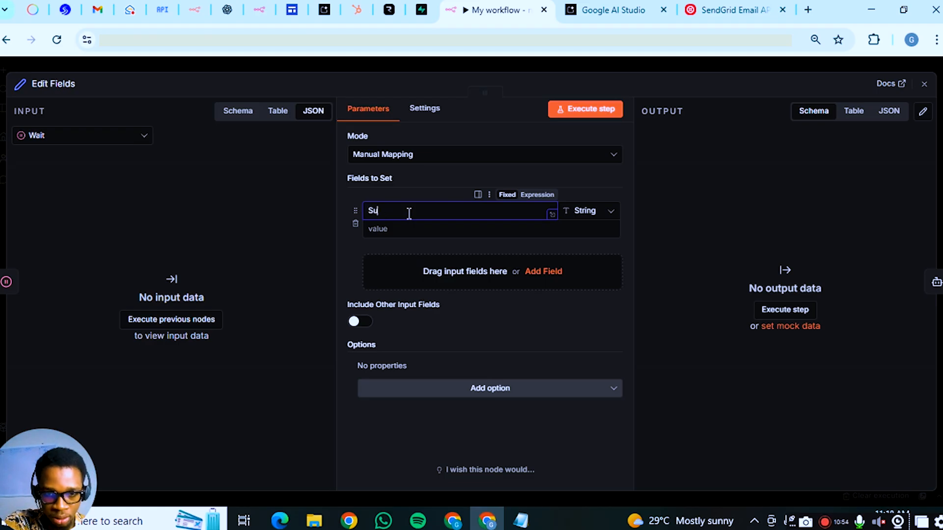
key(BackSpace)
key(BackSpace)
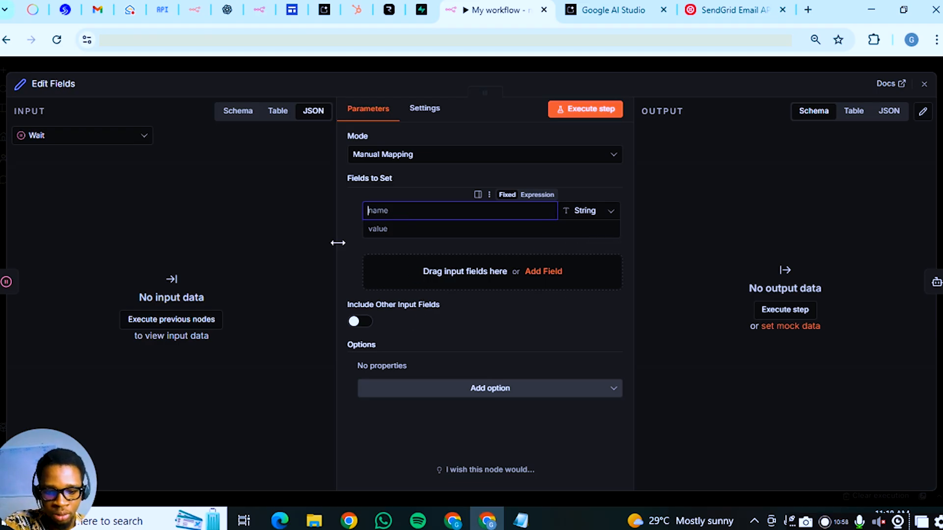
text(To)
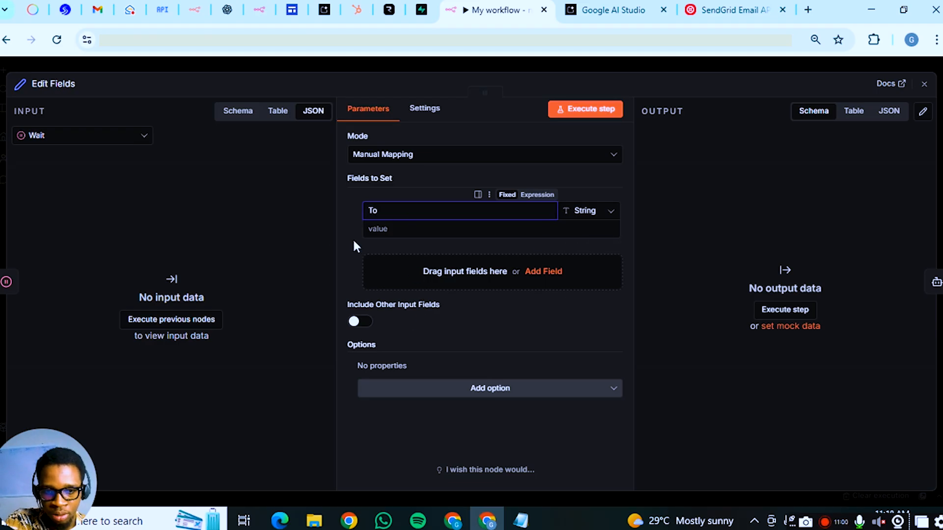
Add the Subject and Body string fields and return to the canvas
click(475, 280)
text(Subj)
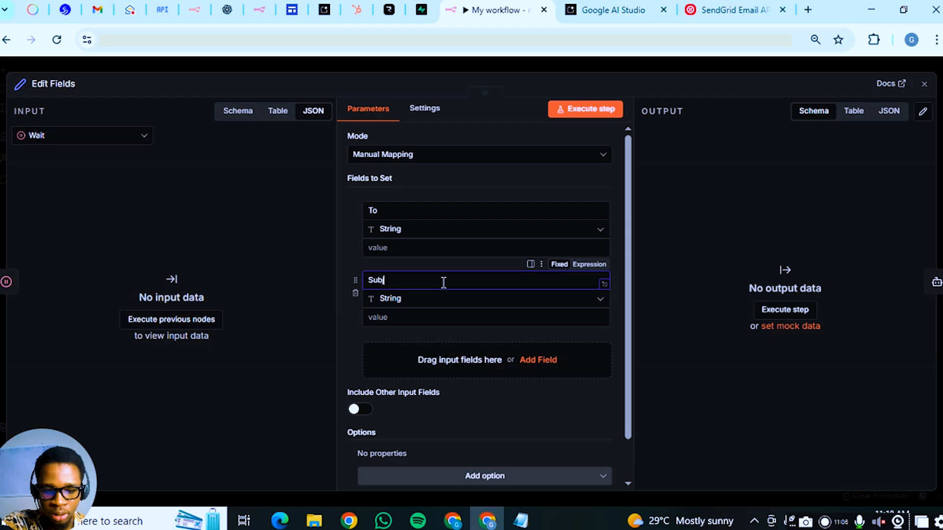
text(ect)
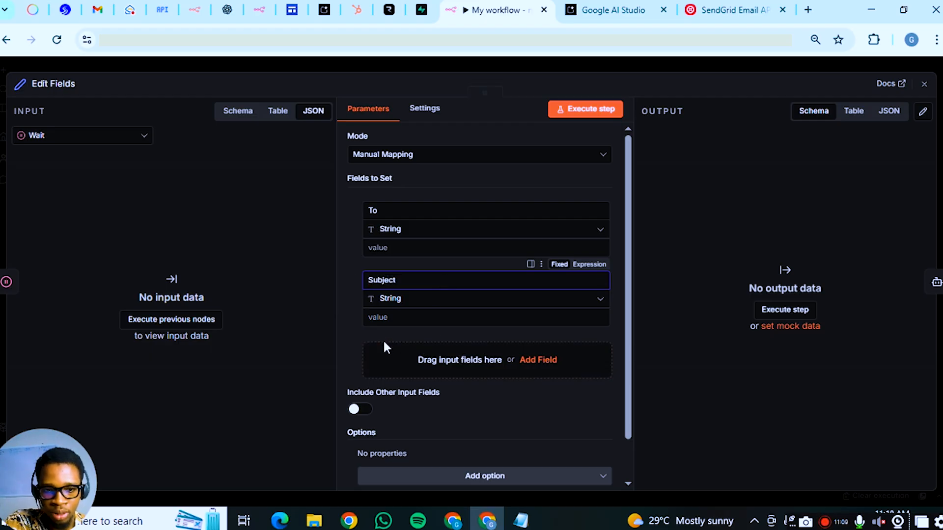
click(402, 349)
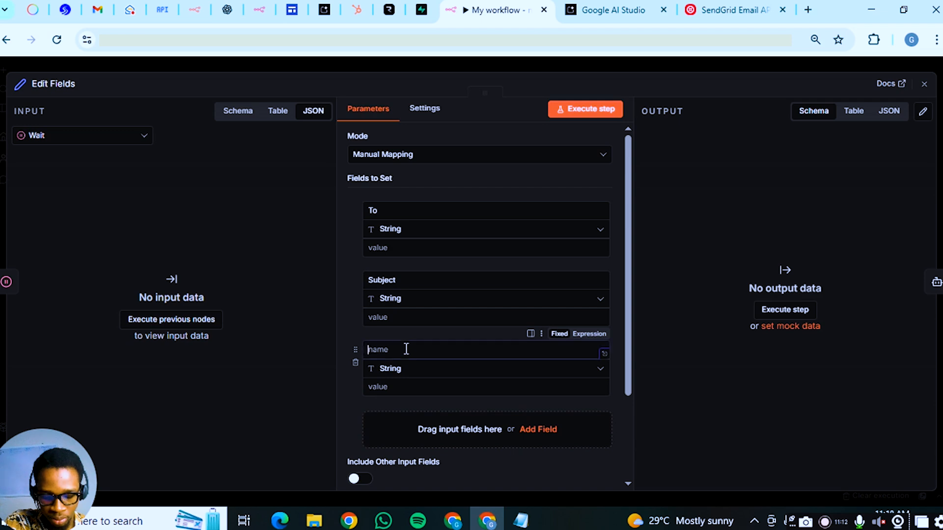
text(Body)
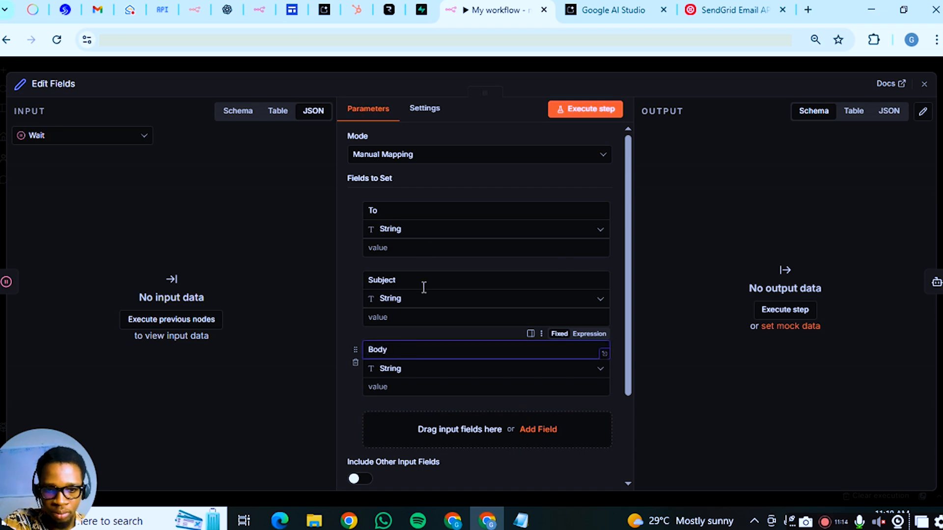
click(421, 247)
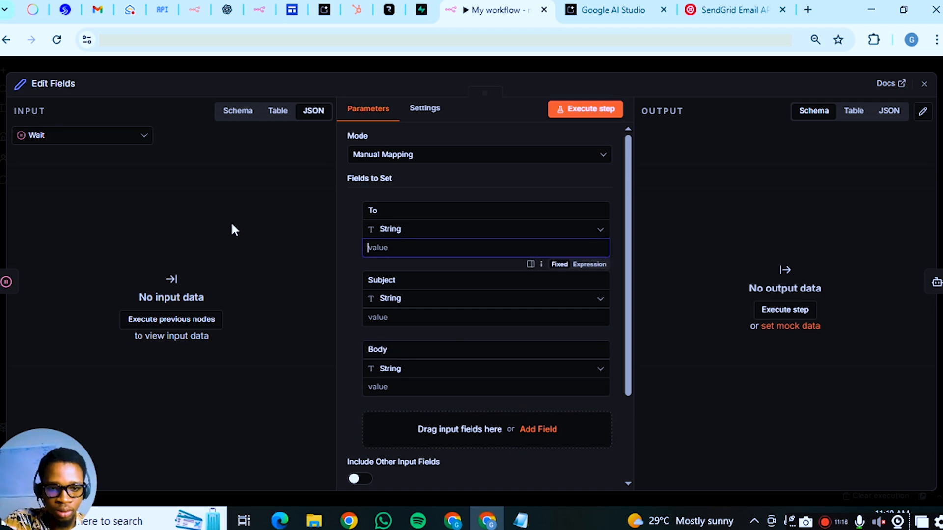
click(379, 59)
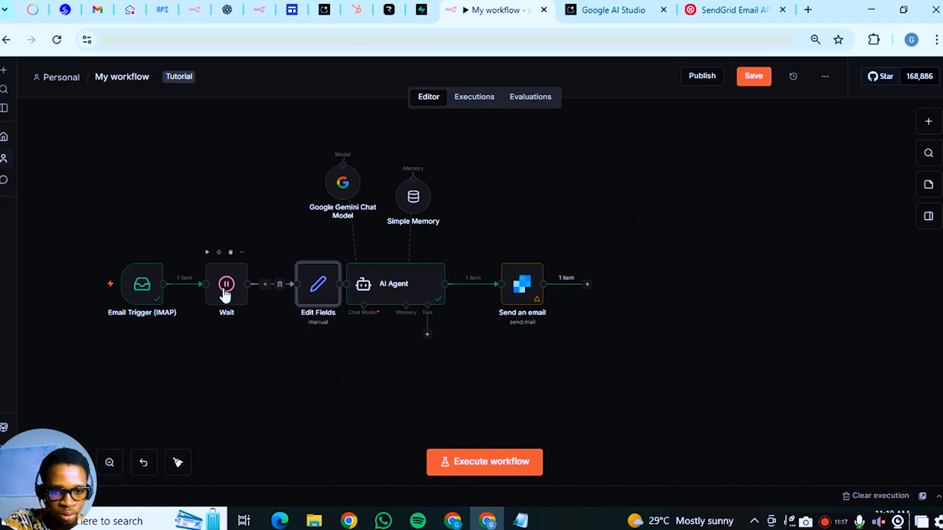
In Edit Fields, use Email Trigger (IMAP) input and map To to its return-path
drag(227, 293, 235, 294)
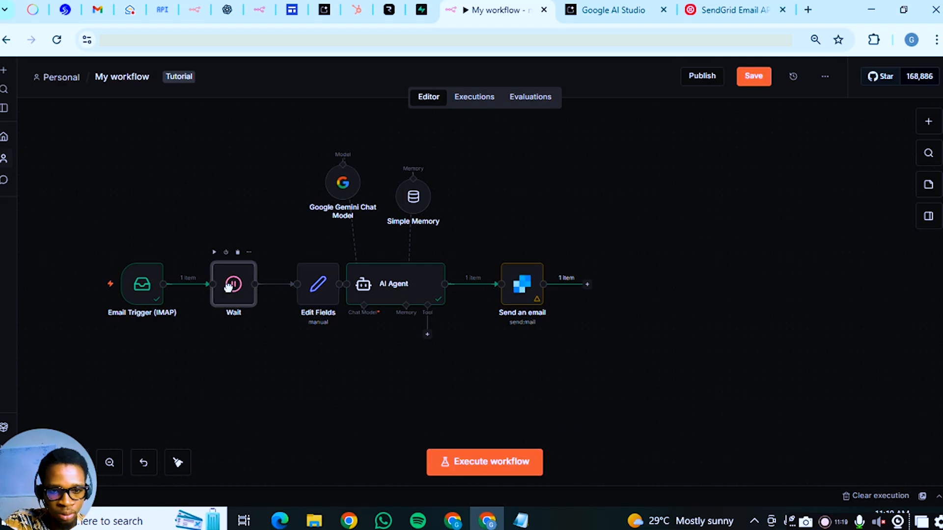
double_click(306, 283)
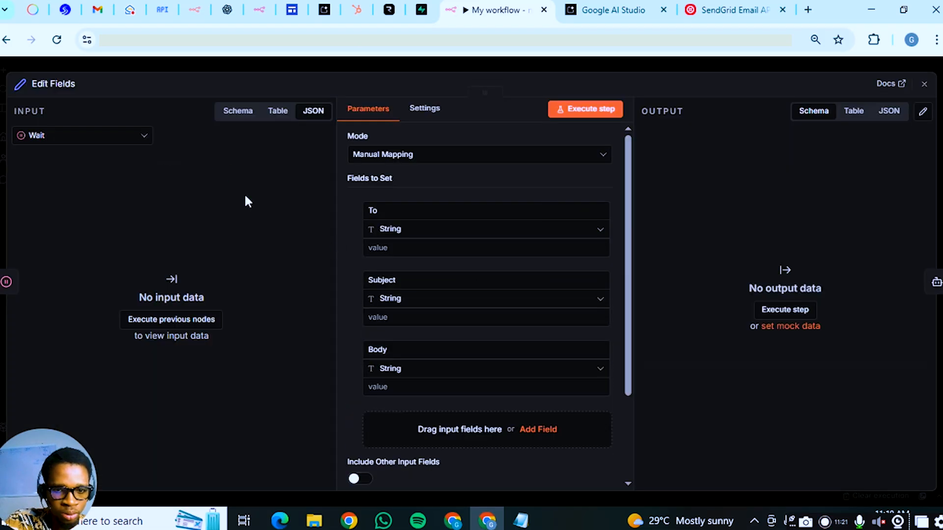
click(55, 134)
click(129, 187)
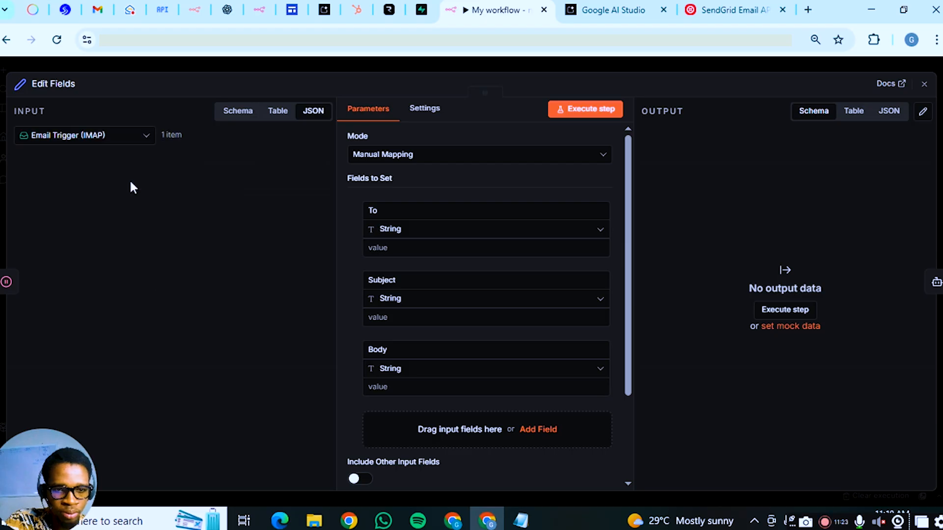
scroll(113, 315, down, 2)
scroll(118, 324, up, 2)
click(486, 247)
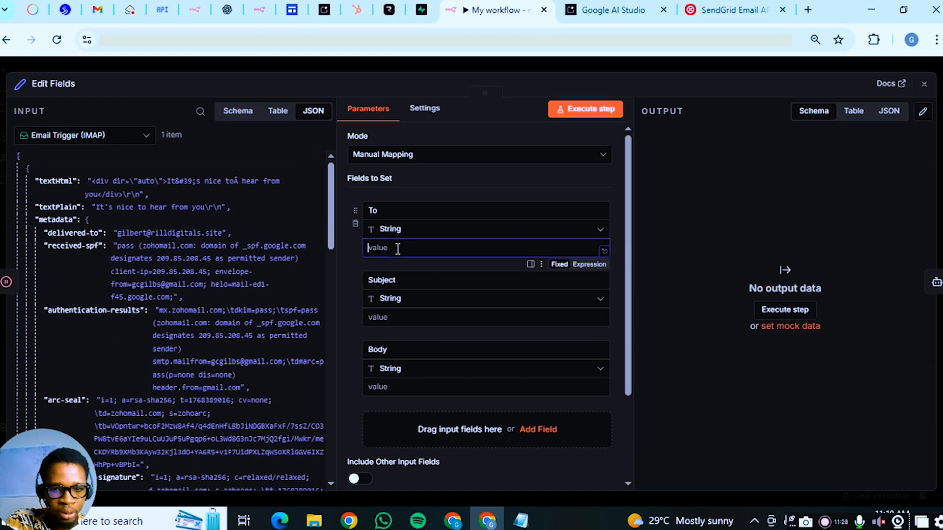
scroll(94, 258, down, 10)
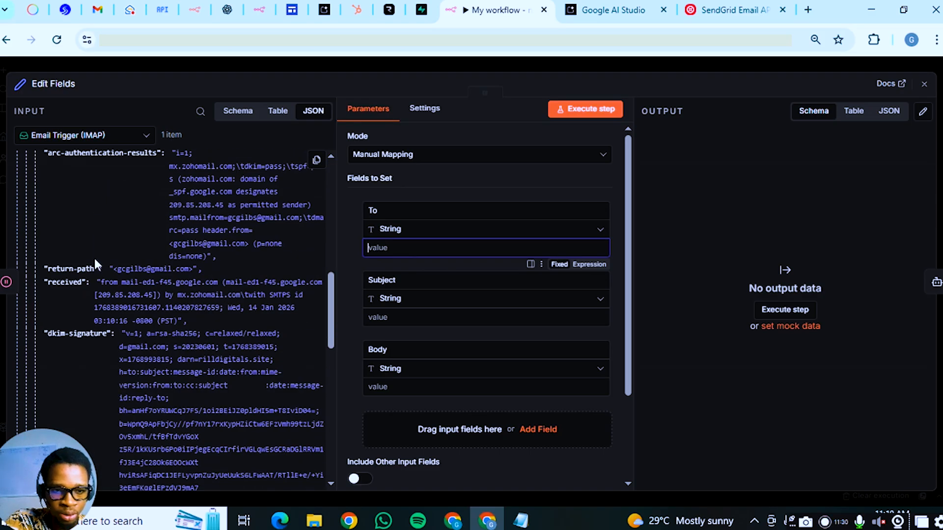
scroll(97, 320, up, 2)
drag(59, 199, 402, 244)
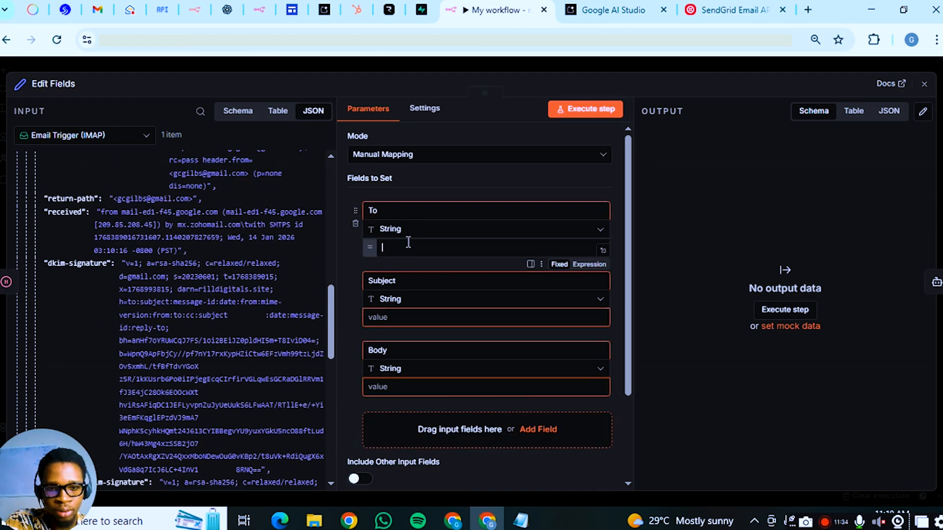
click(345, 265)
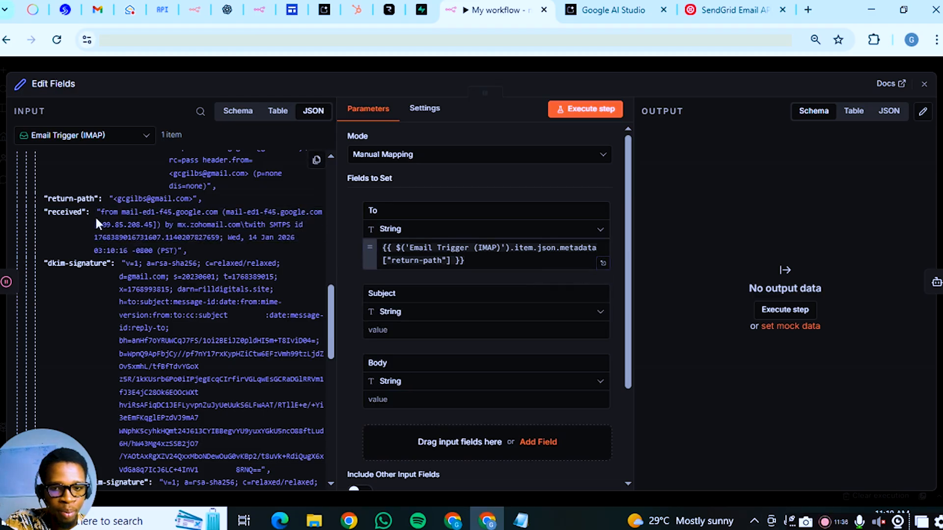
Map Body to the email's textPlain and Subject to its subject
scroll(320, 254, up, 10)
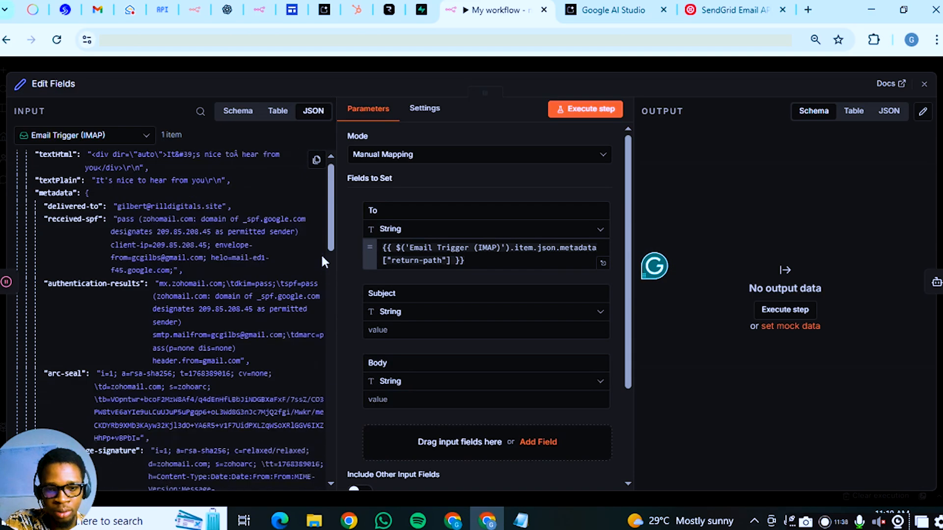
drag(56, 215, 400, 410)
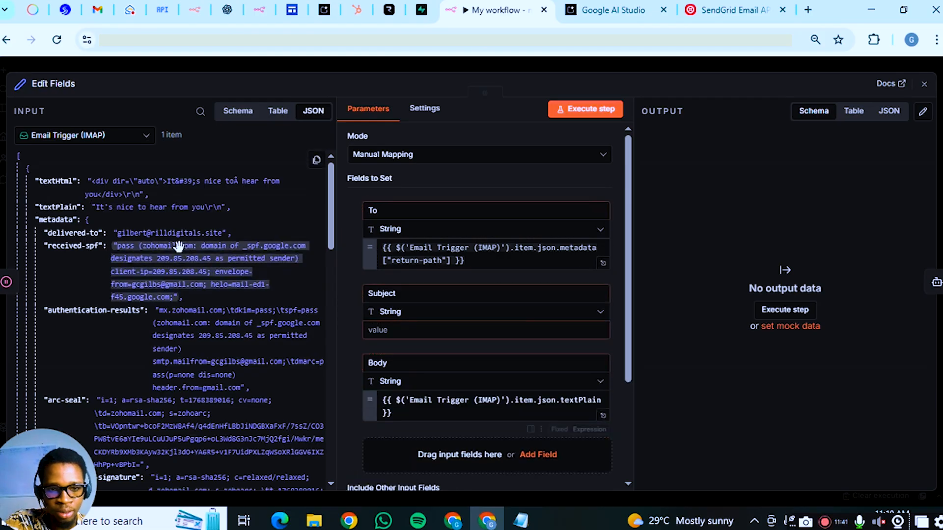
scroll(178, 245, down, 10)
scroll(179, 244, down, 5)
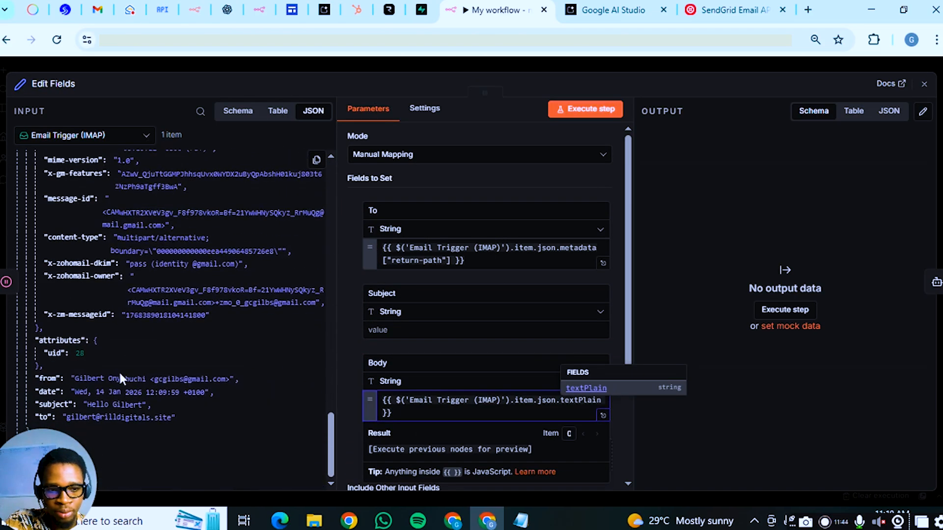
drag(49, 406, 380, 330)
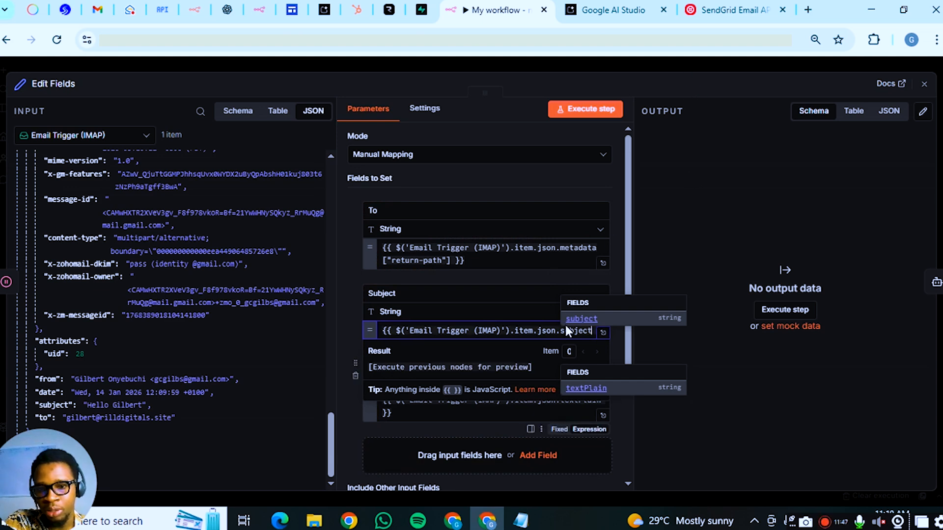
click(698, 64)
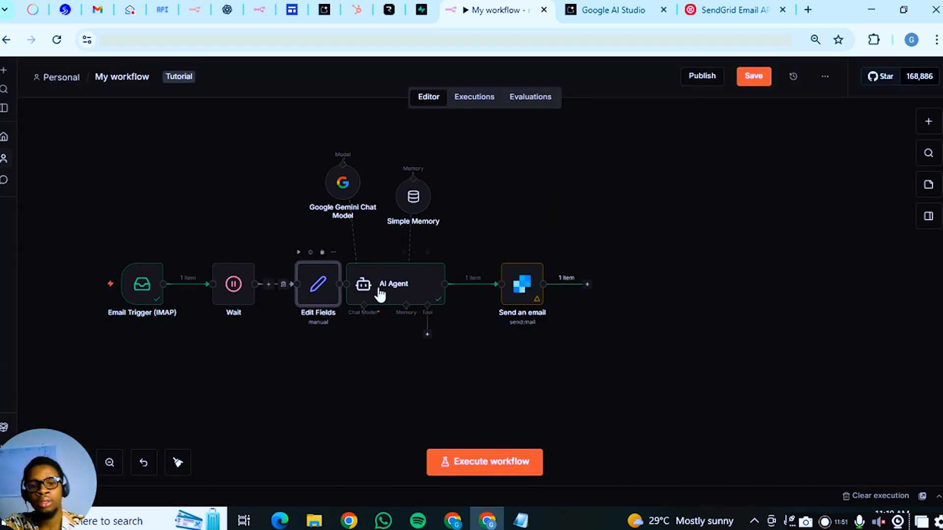
Space out the AI Agent, Send an email, Simple Memory and Gemini nodes on the canvas
drag(392, 286, 413, 285)
drag(537, 305, 593, 305)
drag(414, 198, 449, 171)
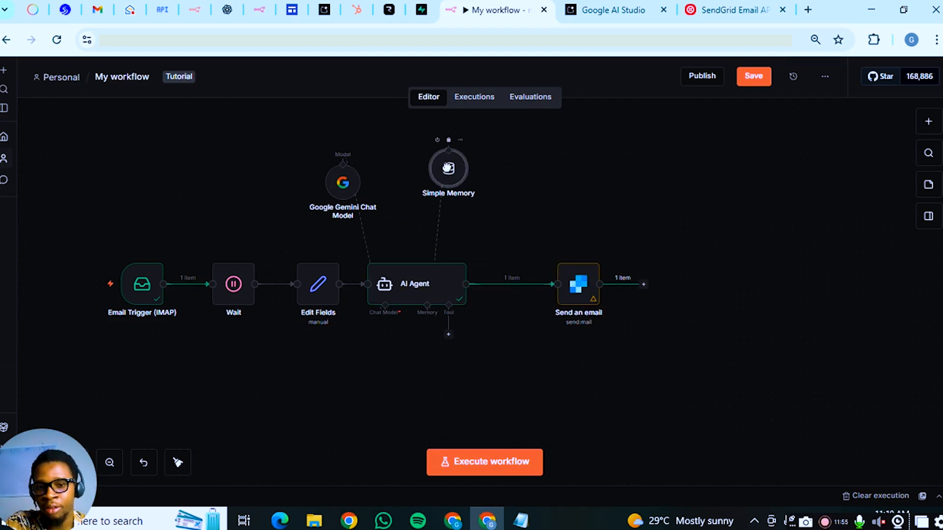
drag(343, 182, 378, 175)
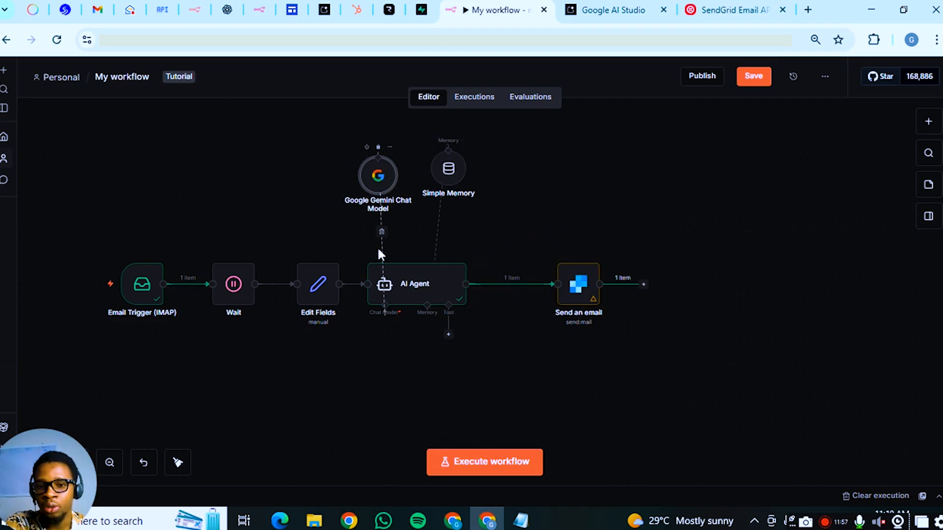
drag(428, 278, 449, 278)
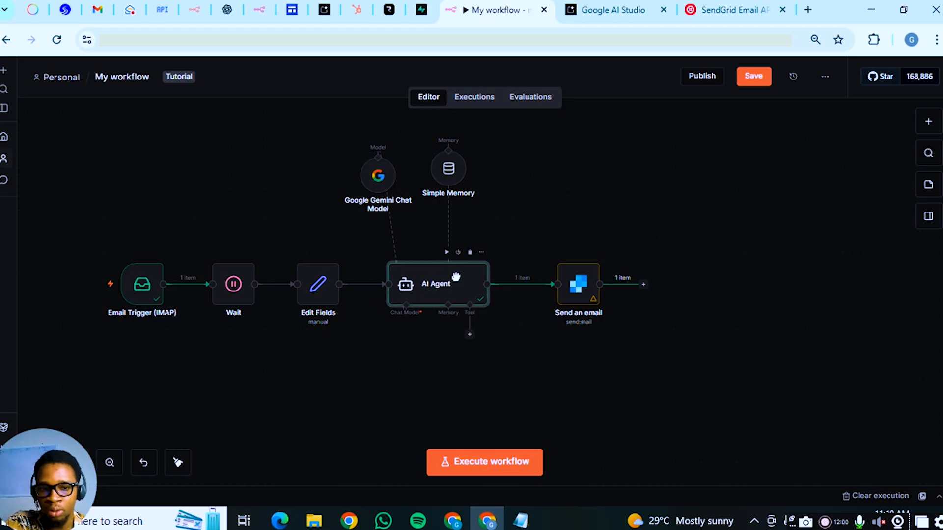
Select all workflow nodes and save the workflow
drag(279, 213, 351, 331)
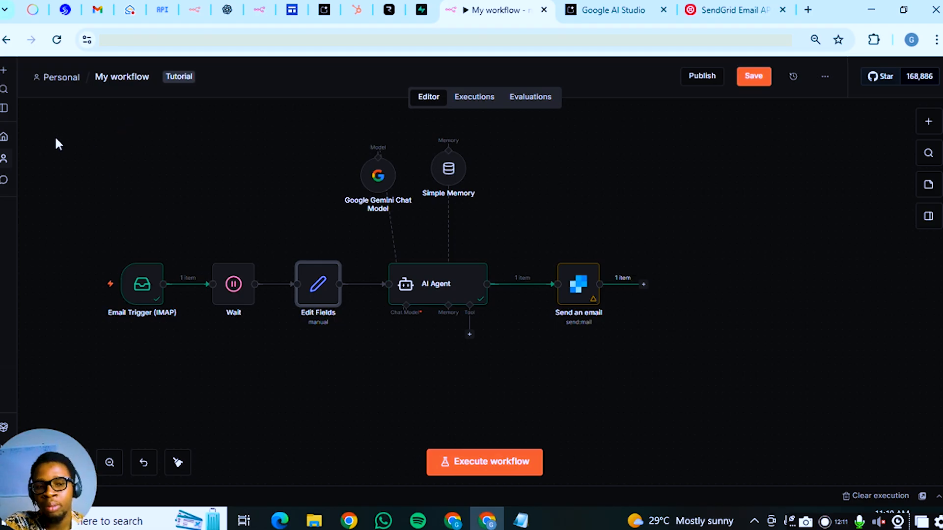
drag(54, 137, 751, 394)
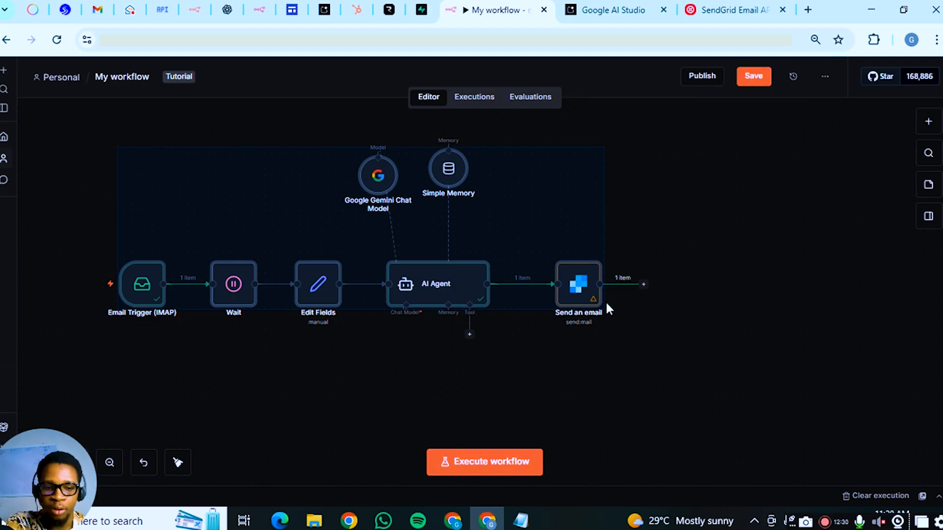
click(753, 79)
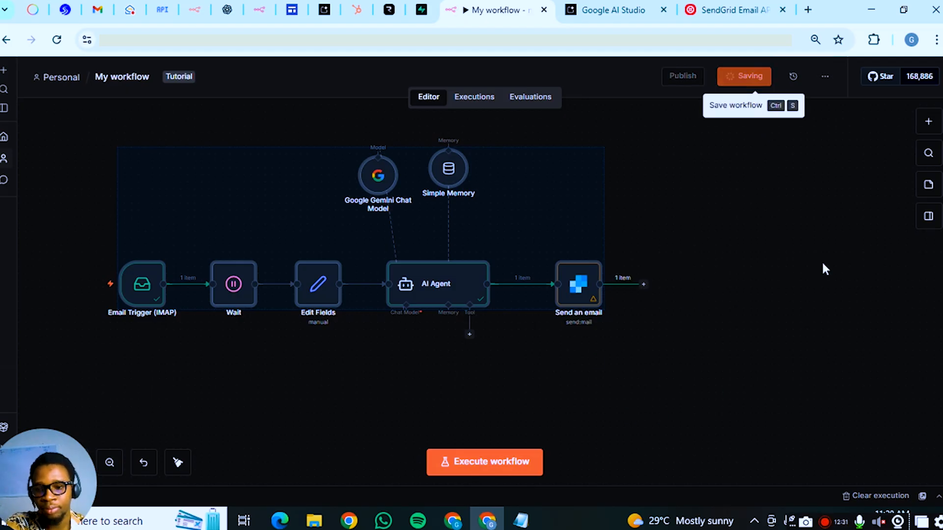